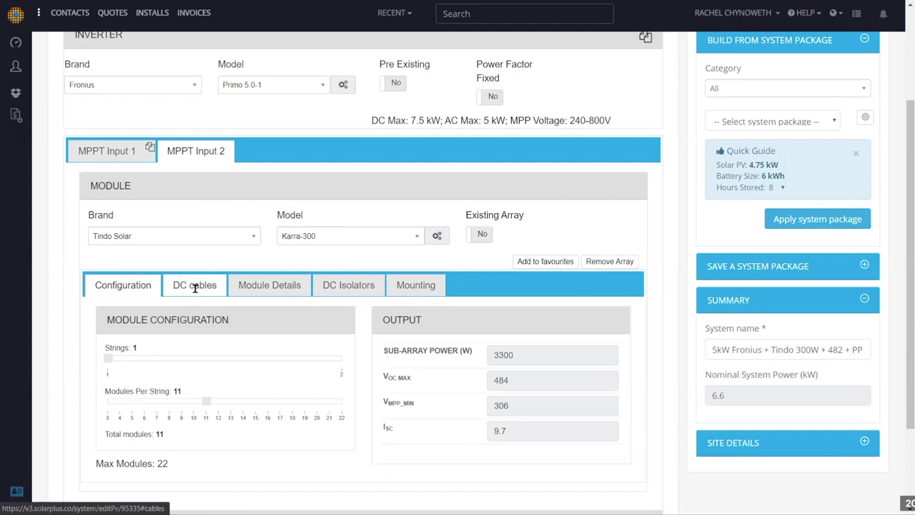
# Review MPPT Input 2's DC cable sizing, then its 1000V DC isolator (quantity 2) and overcurrent protection
pyautogui.click(194, 291)
pyautogui.scroll(-1, 197, 296)
pyautogui.scroll(-1, 197, 296)
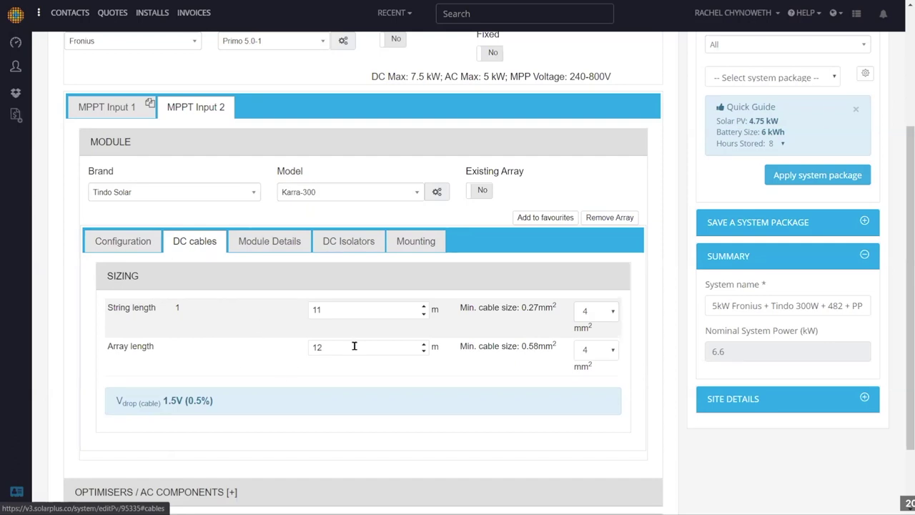
pyautogui.click(347, 244)
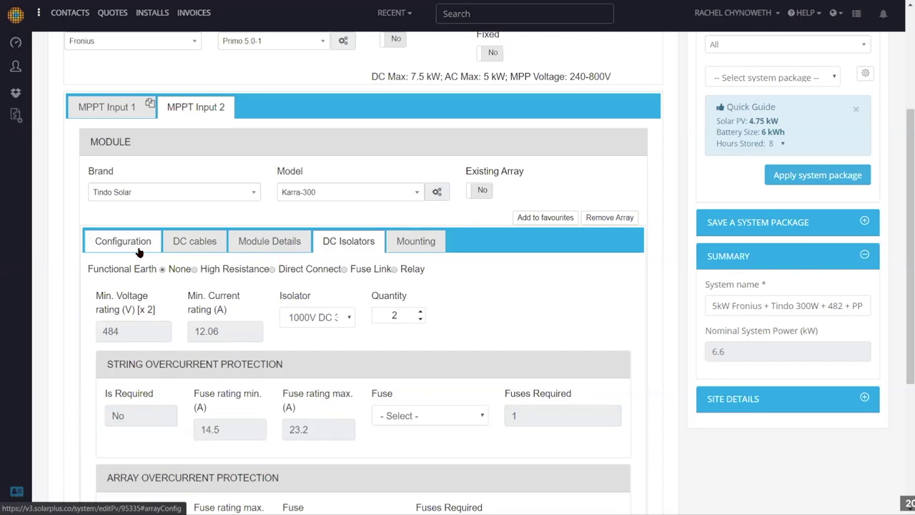
pyautogui.scroll(-2, 114, 346)
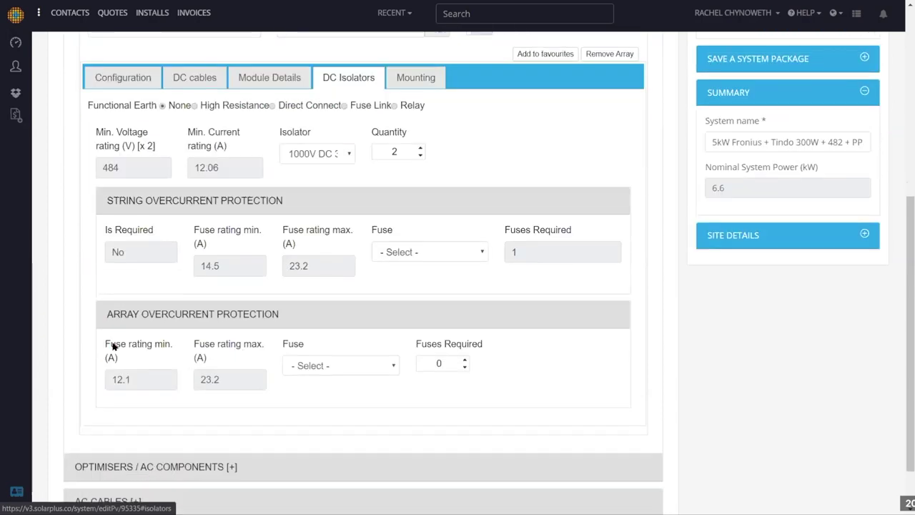
pyautogui.scroll(-1, 112, 346)
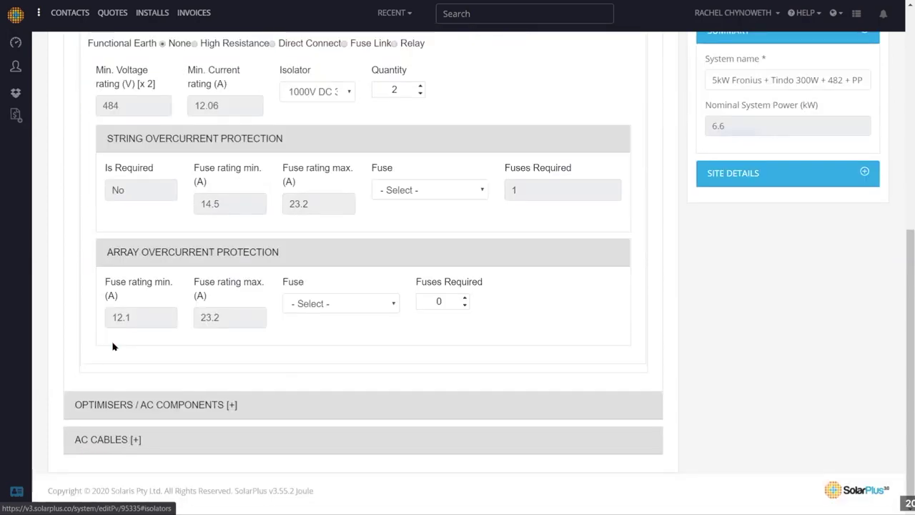
# Expand Optimisers / AC Components and browse the Energy Meter options without choosing one
pyautogui.click(139, 405)
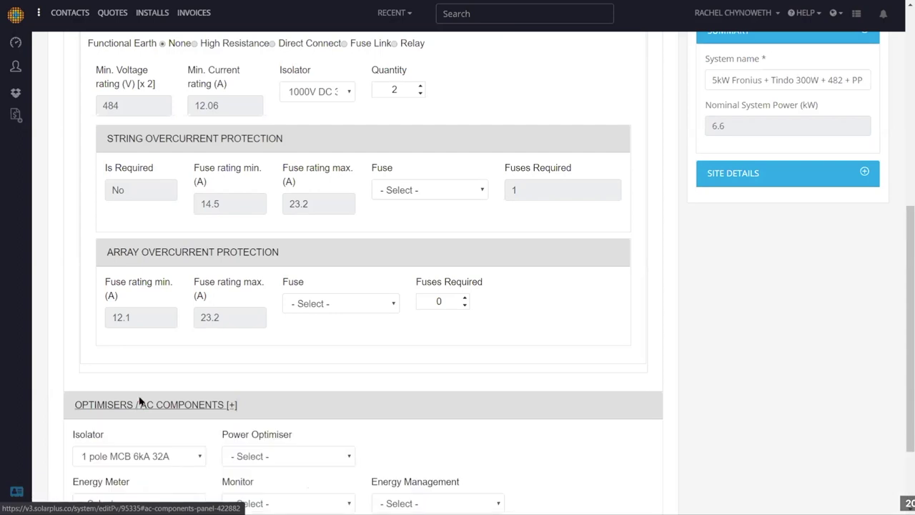
pyautogui.scroll(-2, 139, 404)
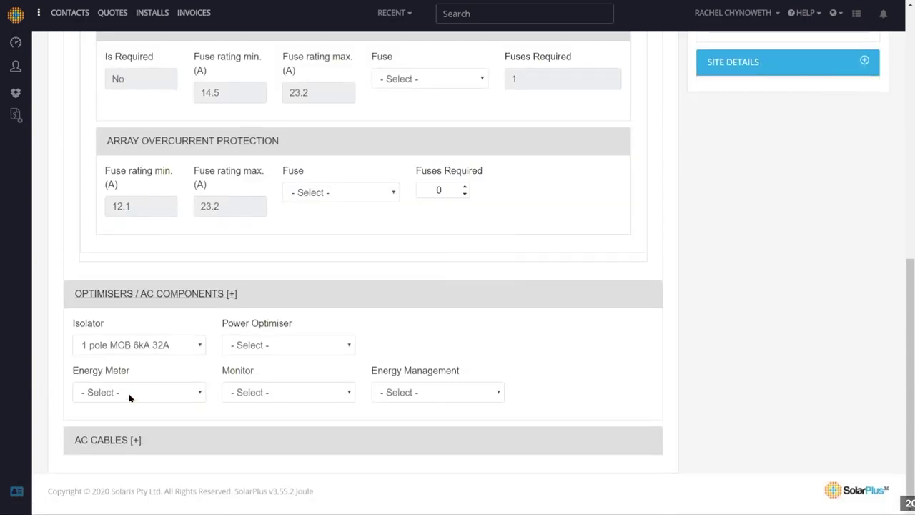
pyautogui.click(130, 398)
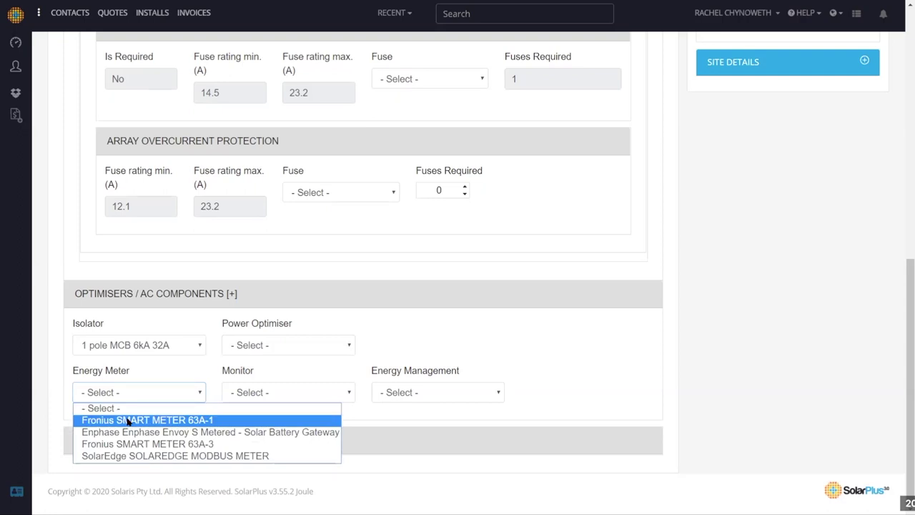
pyautogui.click(56, 403)
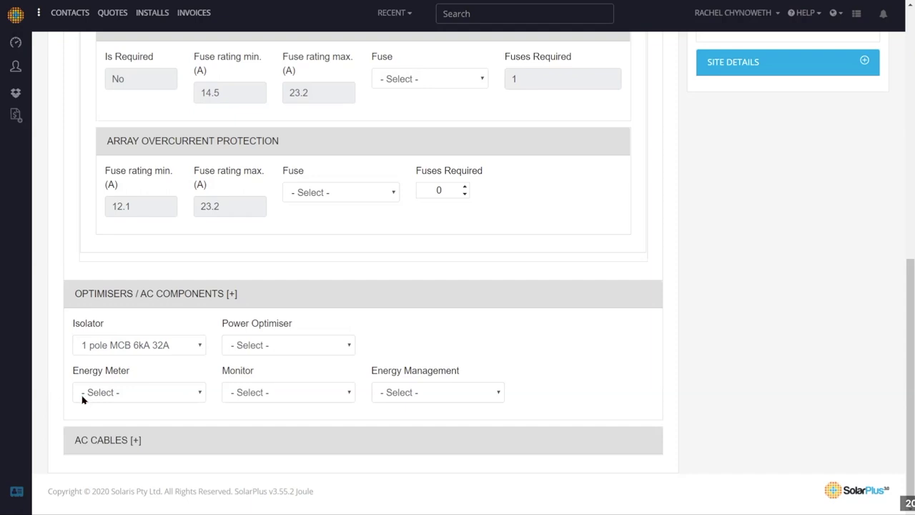
pyautogui.scroll(1, 729, 274)
pyautogui.scroll(8, 729, 274)
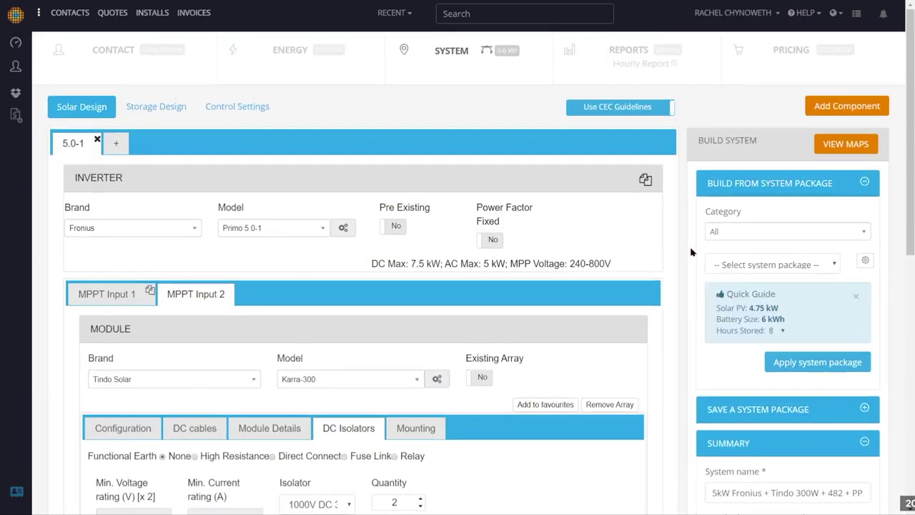
pyautogui.scroll(-1, 684, 246)
pyautogui.scroll(-1, 684, 246)
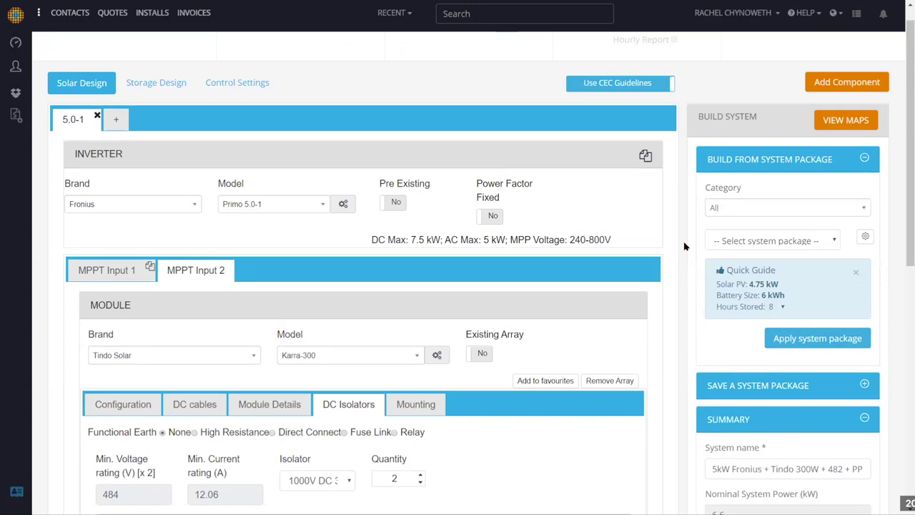
pyautogui.scroll(-1, 681, 279)
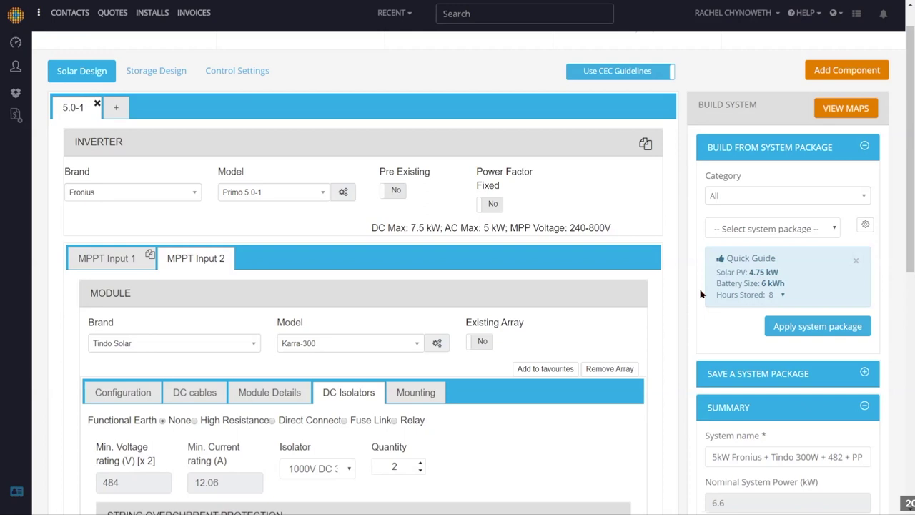
pyautogui.scroll(-3, 701, 294)
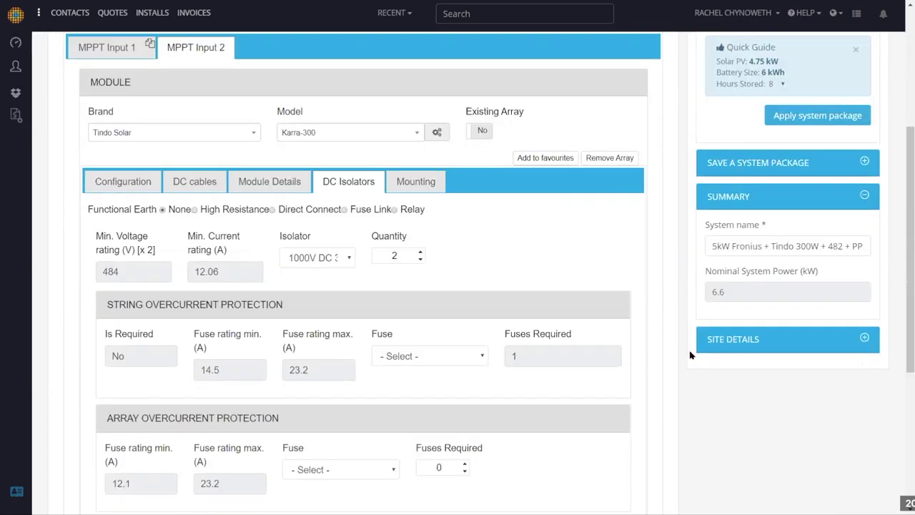
pyautogui.scroll(-1, 687, 381)
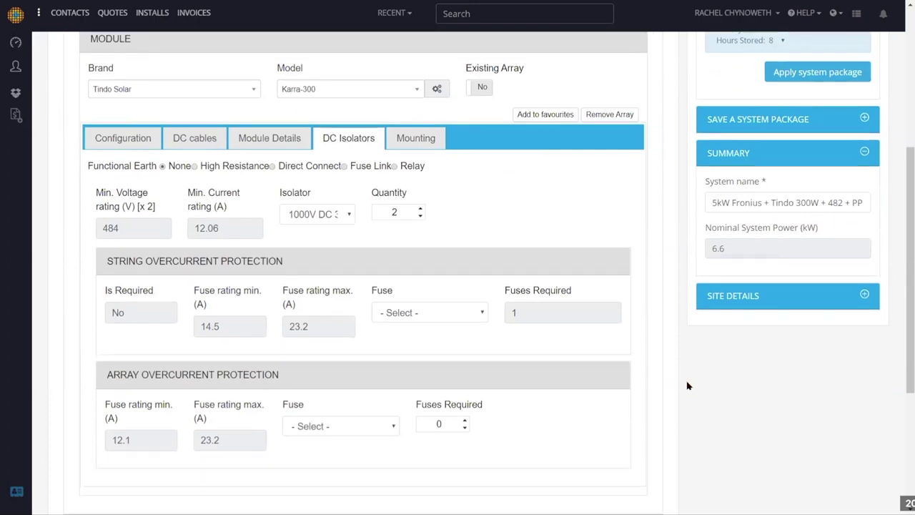
pyautogui.scroll(-1, 688, 386)
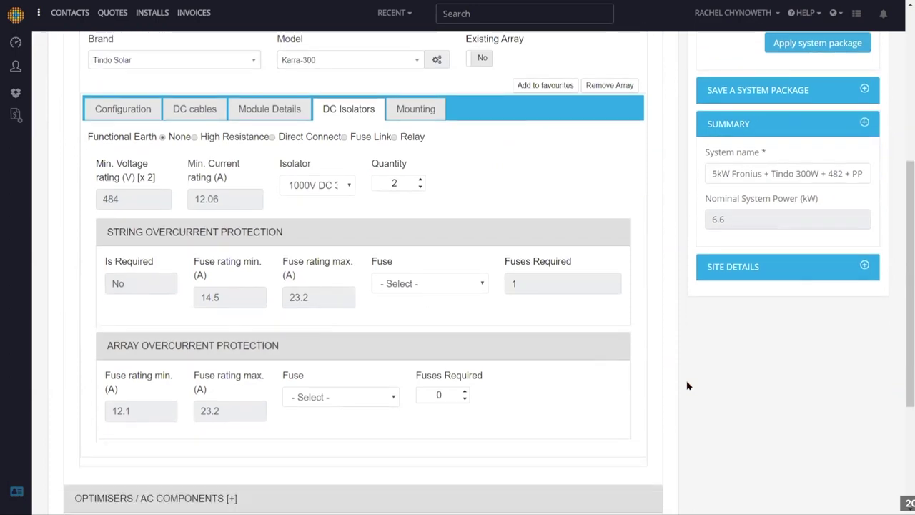
pyautogui.scroll(3, 686, 384)
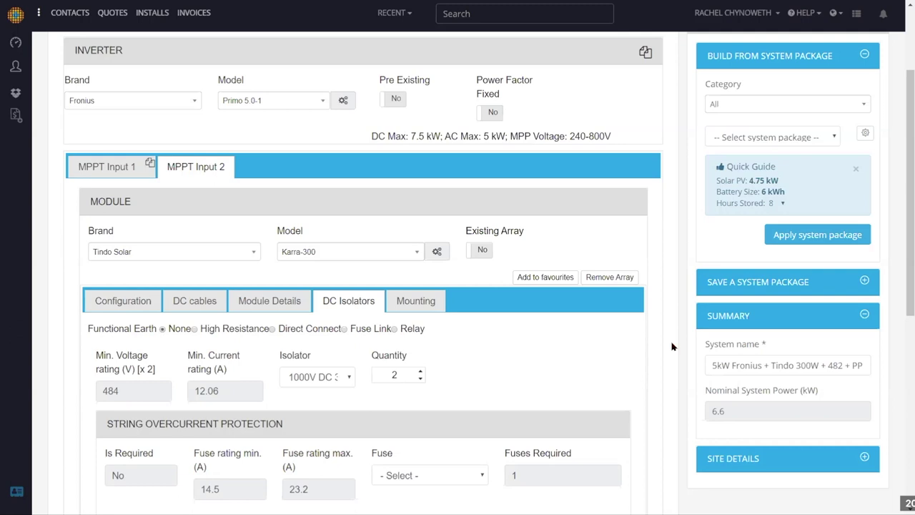
pyautogui.scroll(-2, 672, 347)
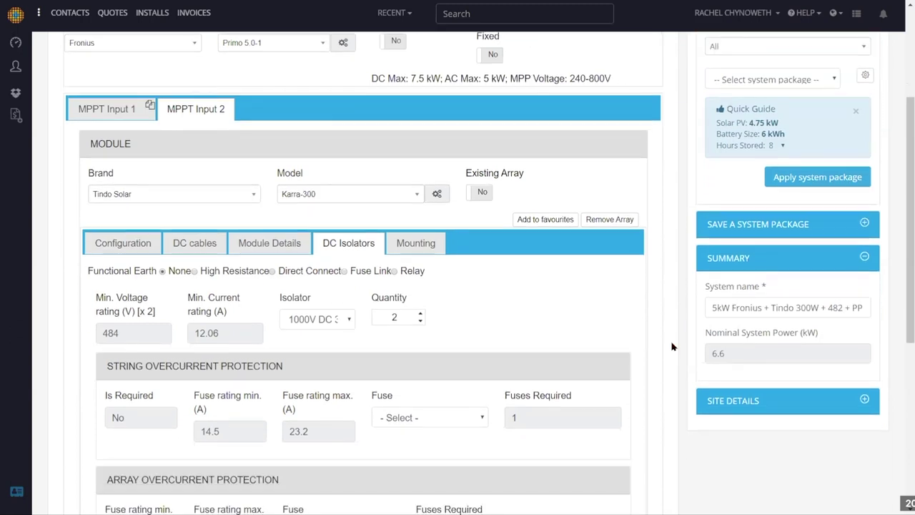
pyautogui.scroll(-3, 672, 346)
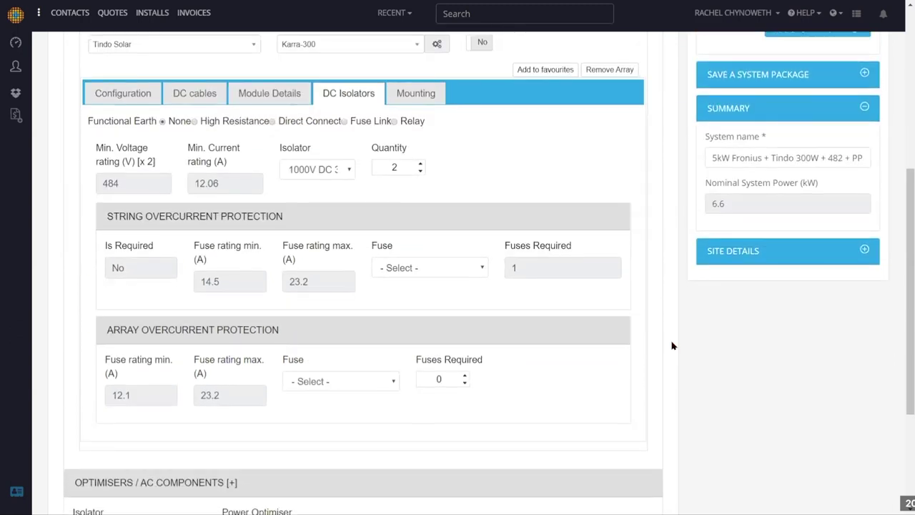
pyautogui.scroll(4, 672, 346)
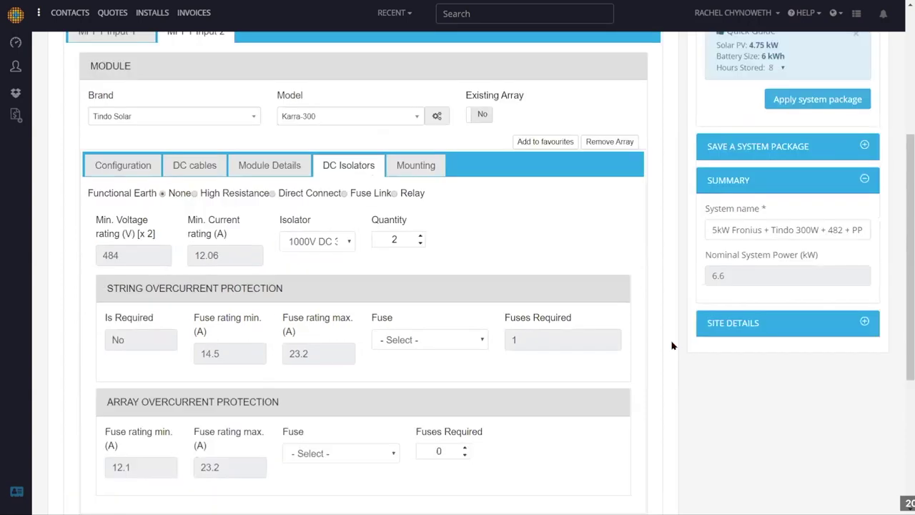
pyautogui.scroll(1, 672, 346)
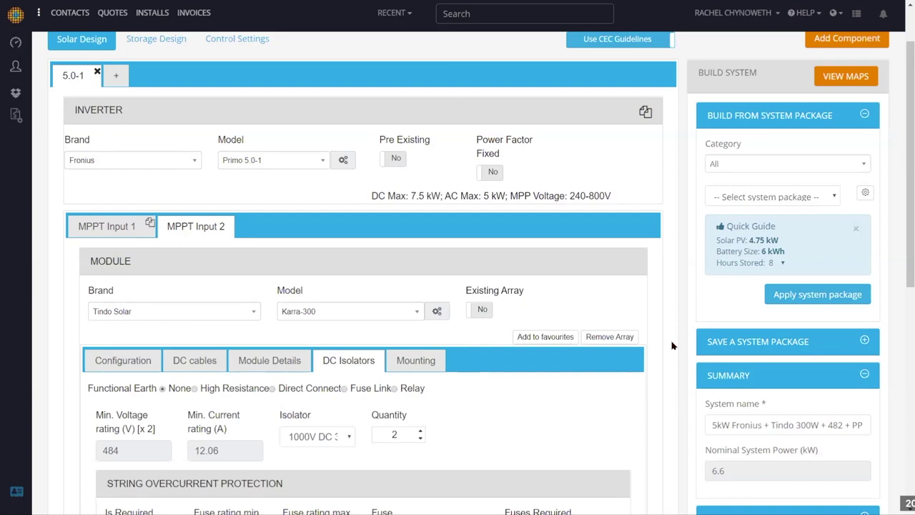
pyautogui.scroll(-3, 672, 346)
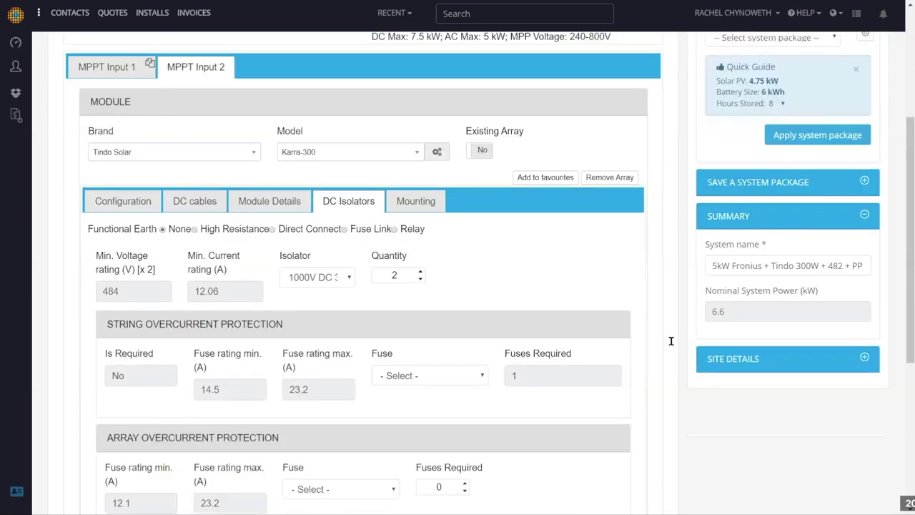
pyautogui.scroll(1, 325, 233)
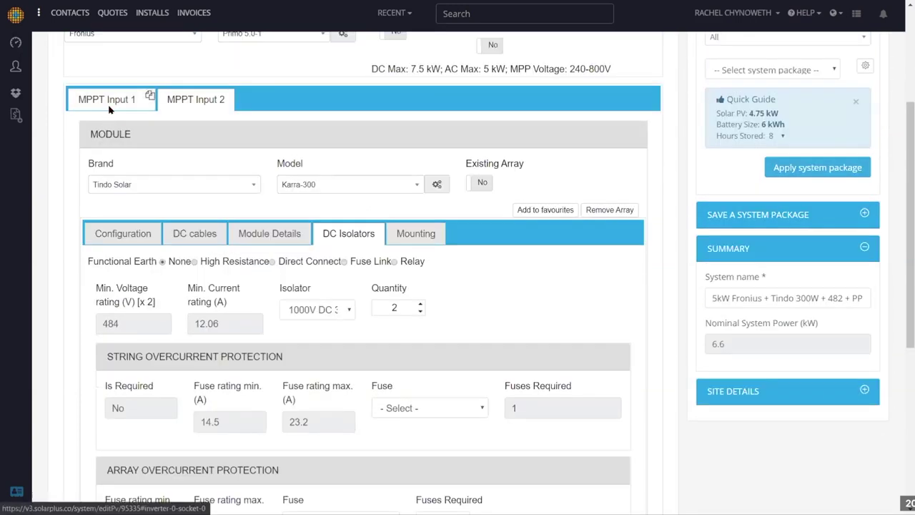
# Set MPPT Input 1 to one string of 11 modules (3300 W) after trying two strings
pyautogui.click(107, 104)
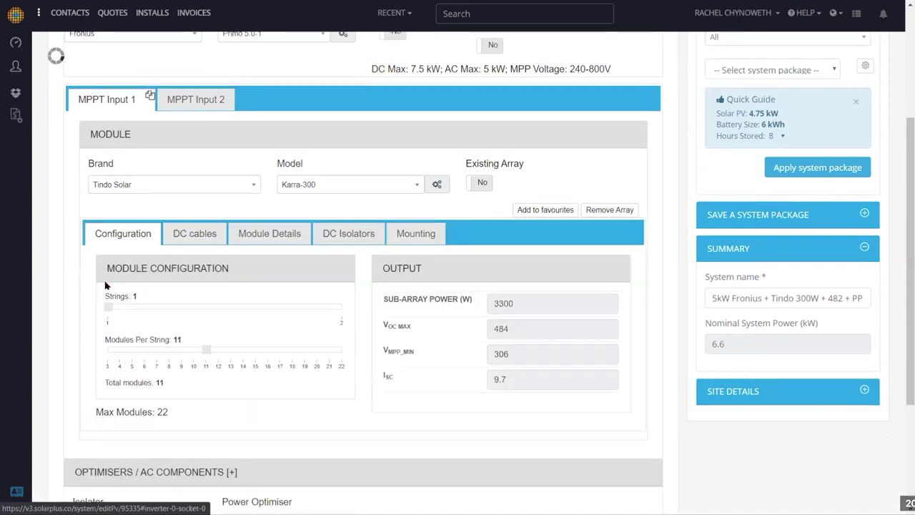
pyautogui.click(340, 311)
pyautogui.click(340, 353)
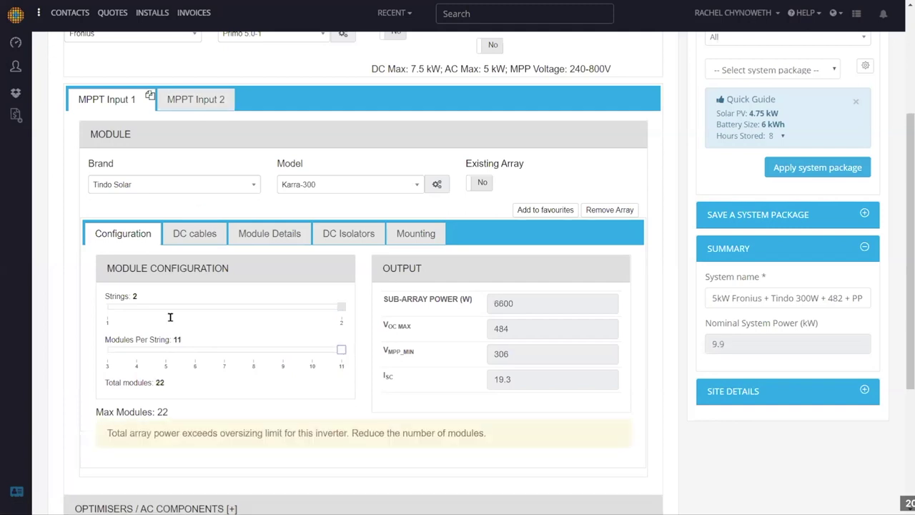
pyautogui.click(109, 309)
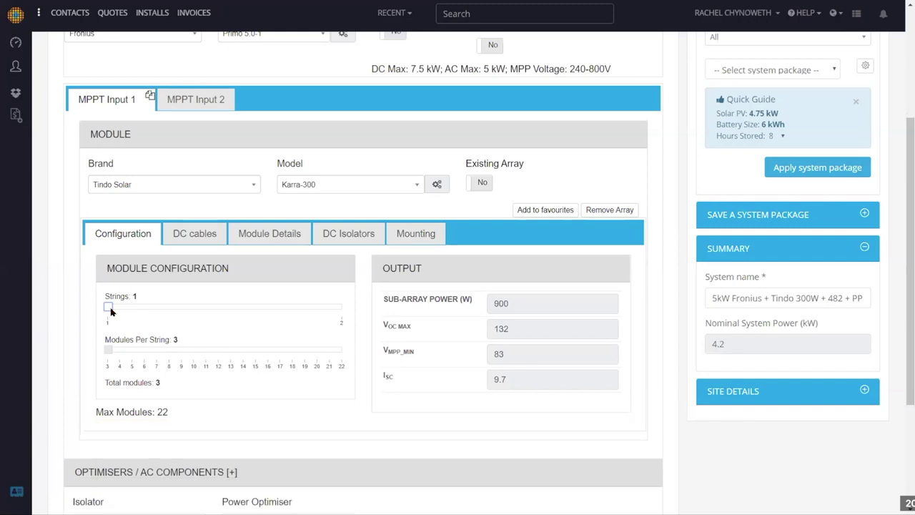
pyautogui.click(206, 349)
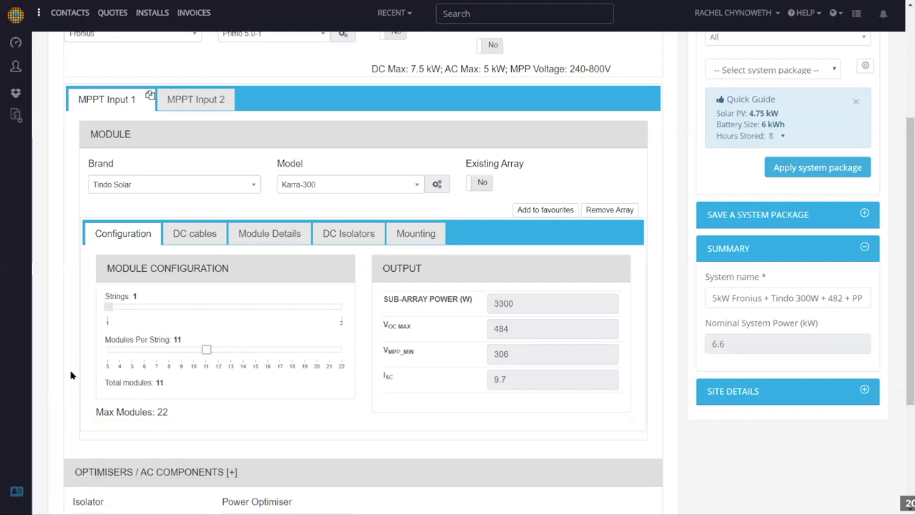
pyautogui.scroll(-1, 76, 365)
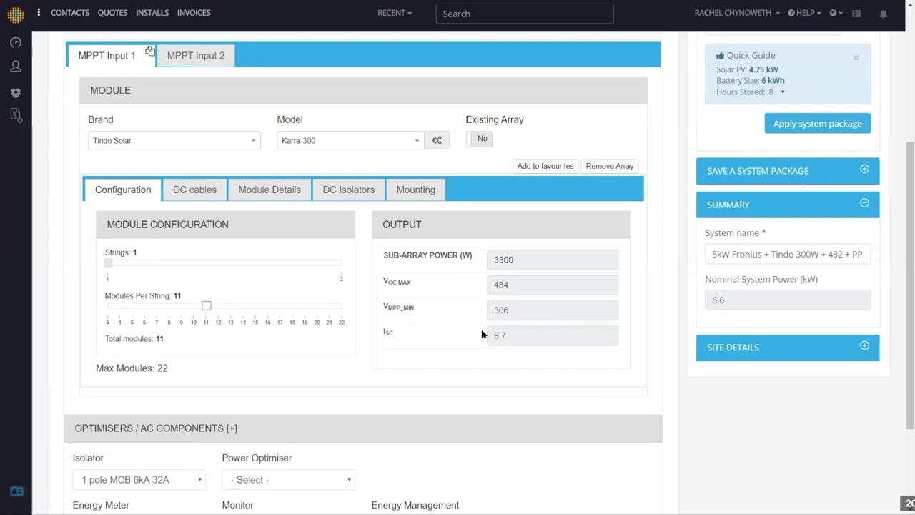
pyautogui.scroll(-1, 483, 334)
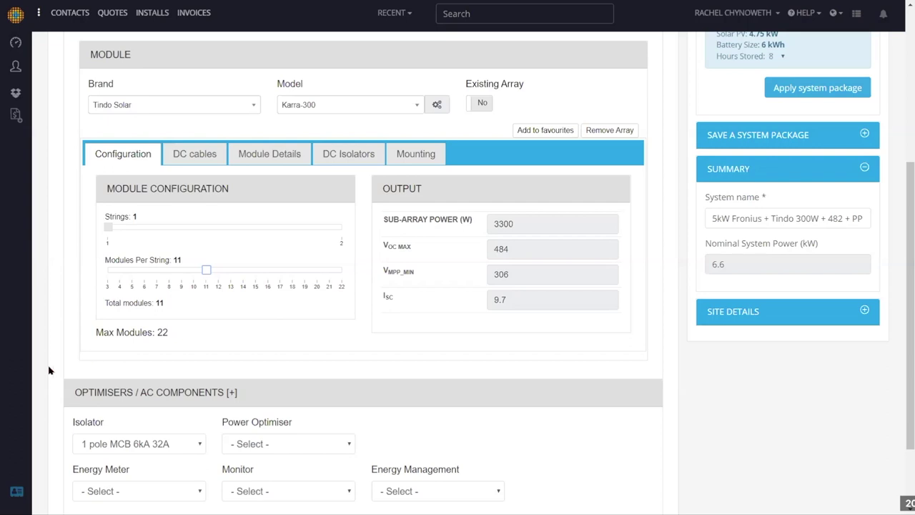
pyautogui.scroll(-1, 49, 371)
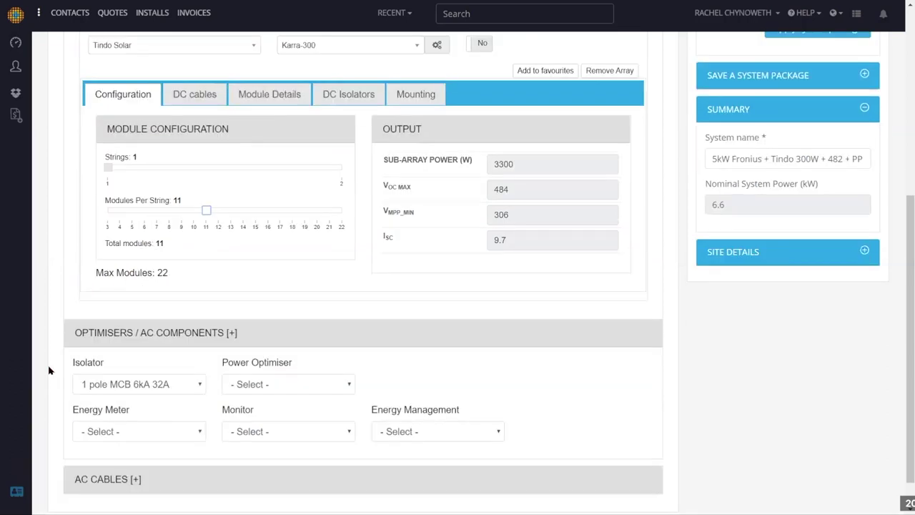
pyautogui.scroll(-1, 48, 370)
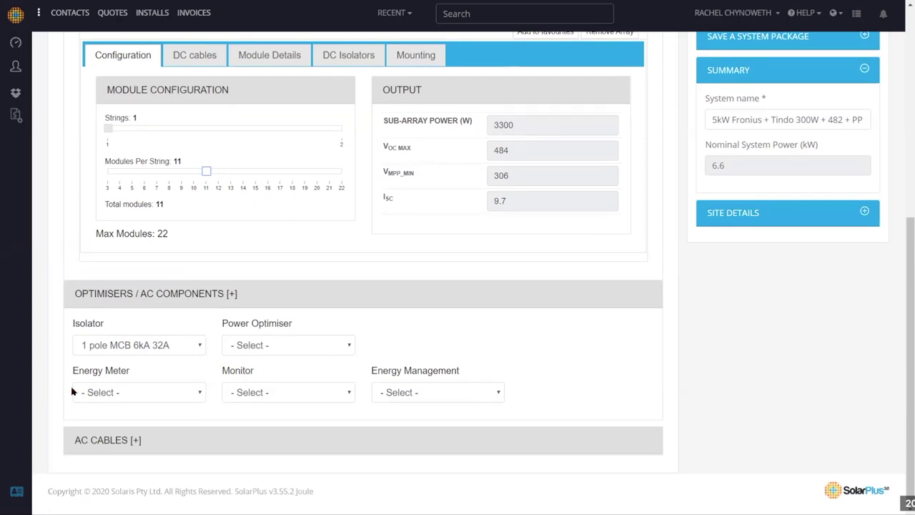
# Expand AC Cables and check each run's length, cable size and the 0.8% total voltage rise
pyautogui.click(104, 440)
pyautogui.scroll(-3, 104, 440)
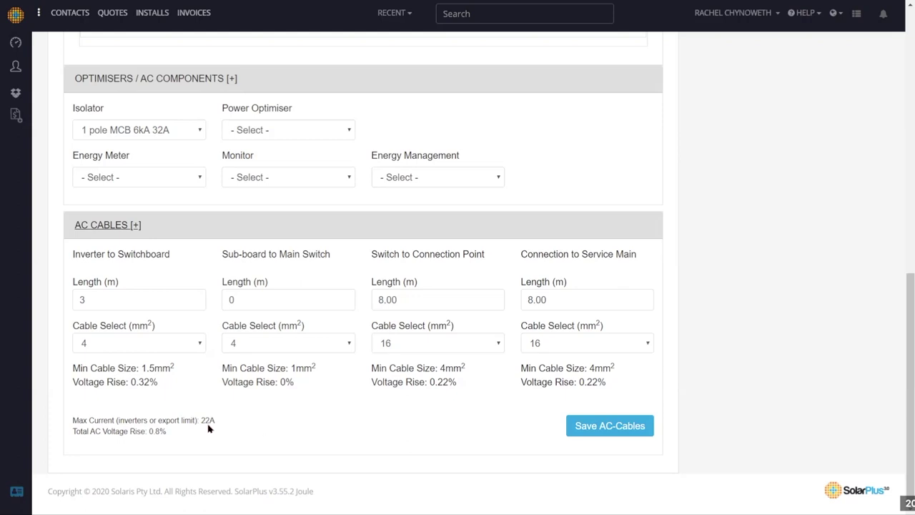
pyautogui.scroll(1, 317, 410)
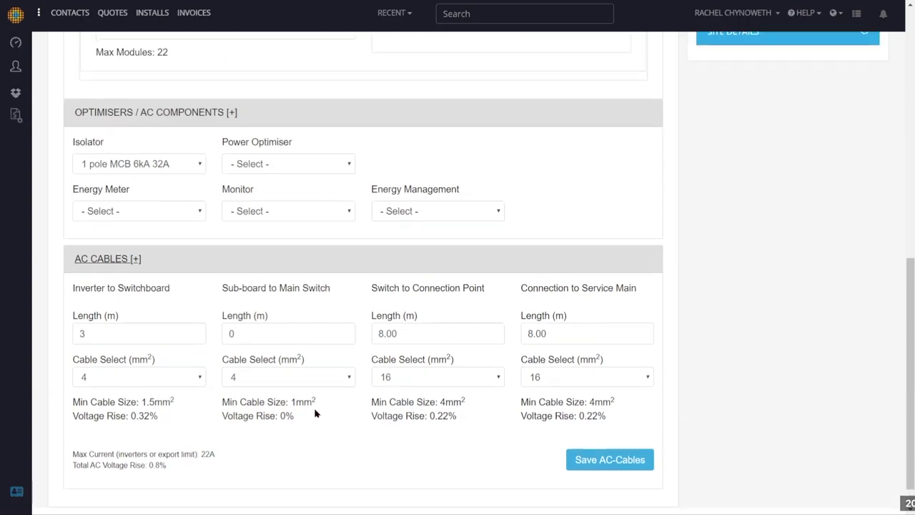
pyautogui.scroll(-1, 317, 410)
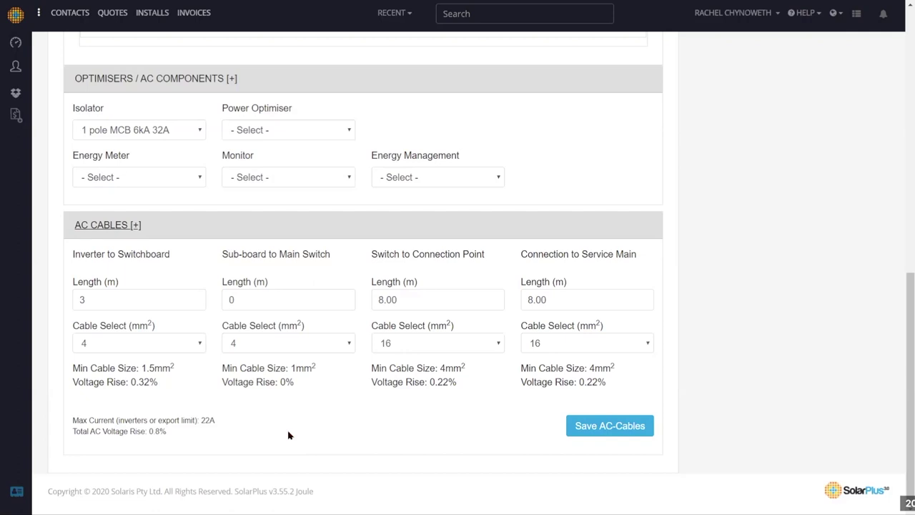
pyautogui.scroll(10, 288, 435)
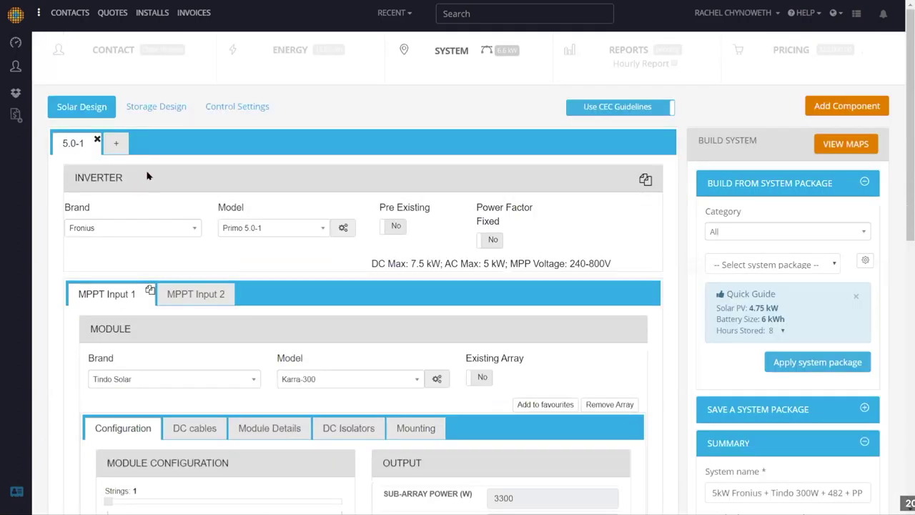
# Review the Selectronic SP Pro inverter, three PowerPlus Premium 48V batteries and location, then pick Off-grid config
pyautogui.click(151, 113)
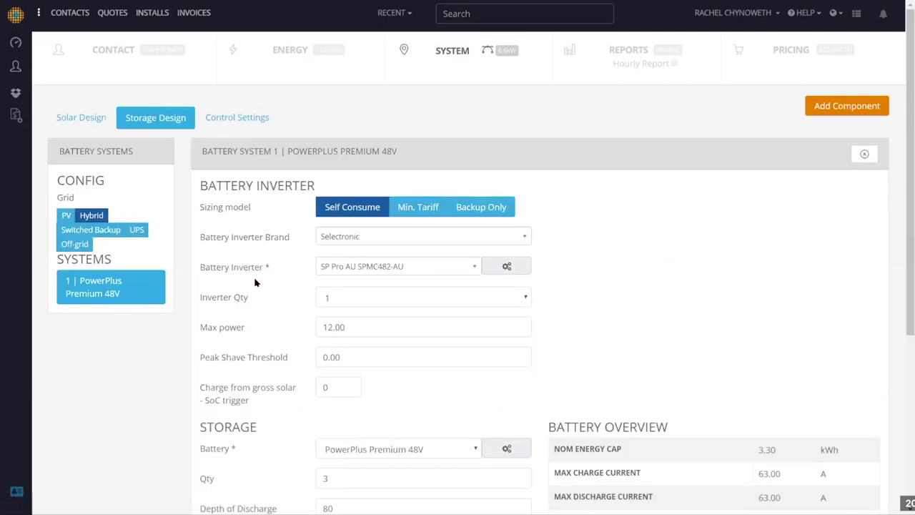
pyautogui.scroll(-3, 247, 347)
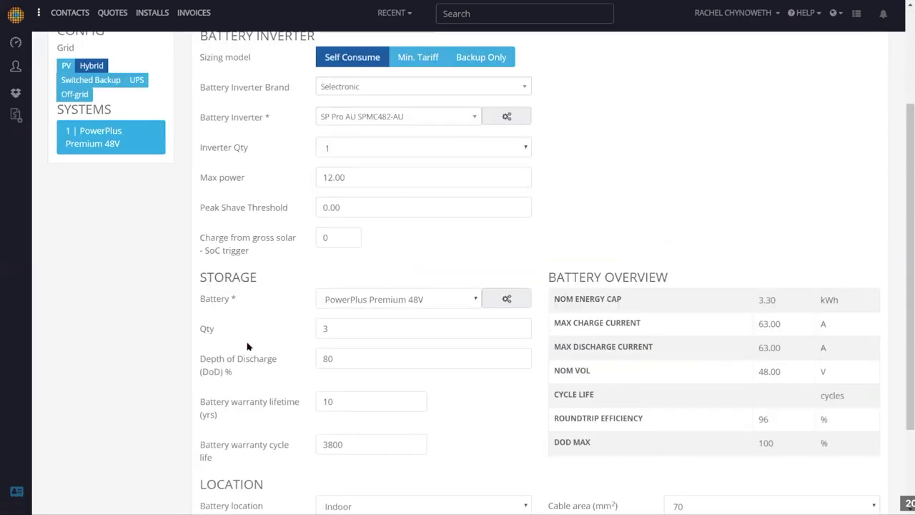
pyautogui.scroll(-1, 248, 347)
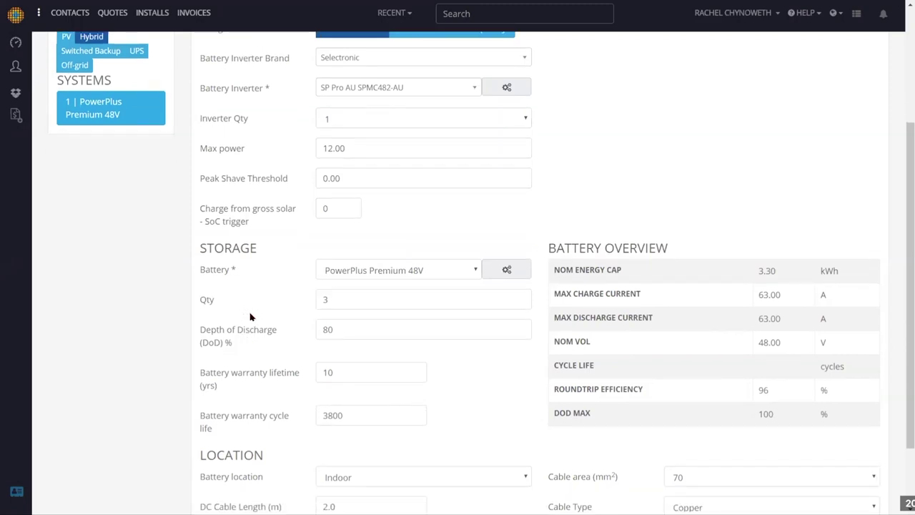
pyautogui.scroll(-1, 250, 316)
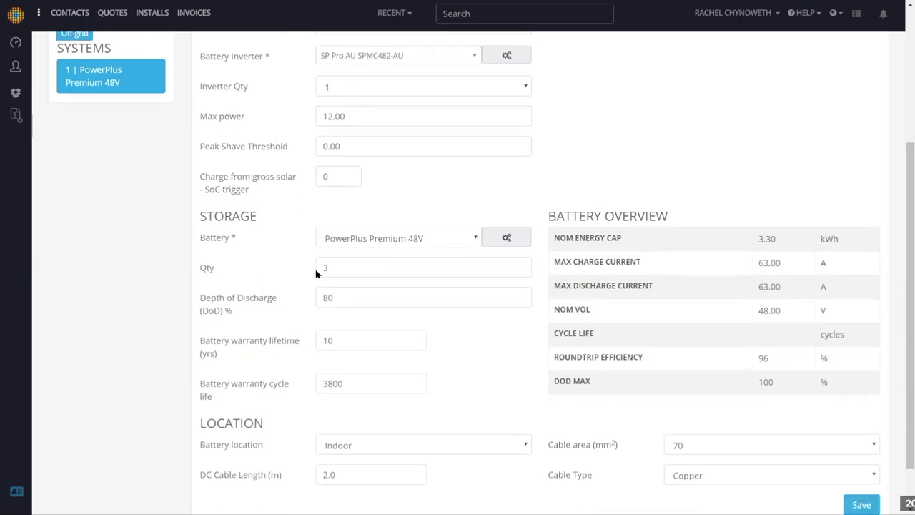
pyautogui.scroll(-1, 276, 263)
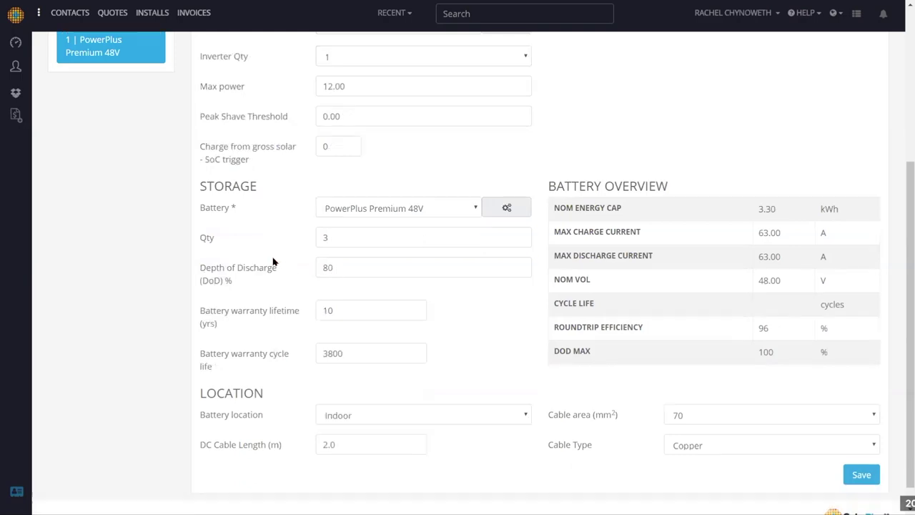
pyautogui.scroll(-1, 273, 261)
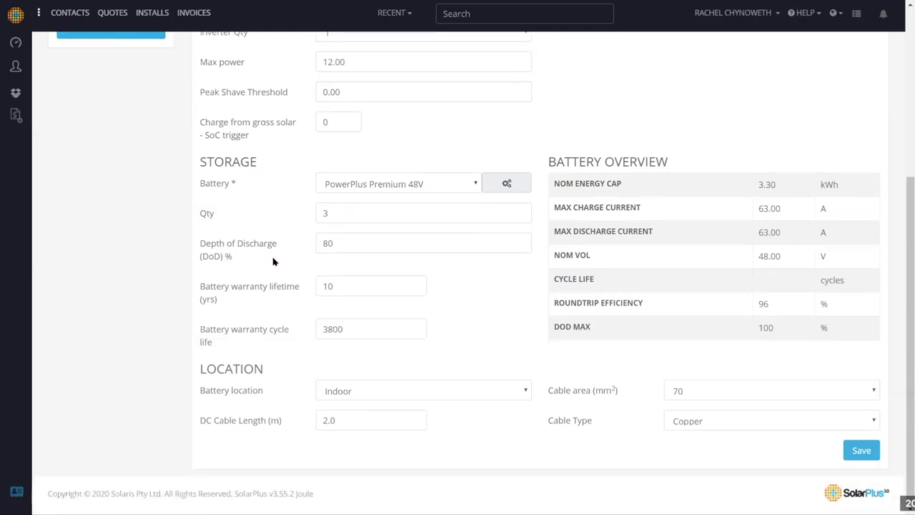
pyautogui.scroll(2, 272, 262)
pyautogui.scroll(3, 272, 261)
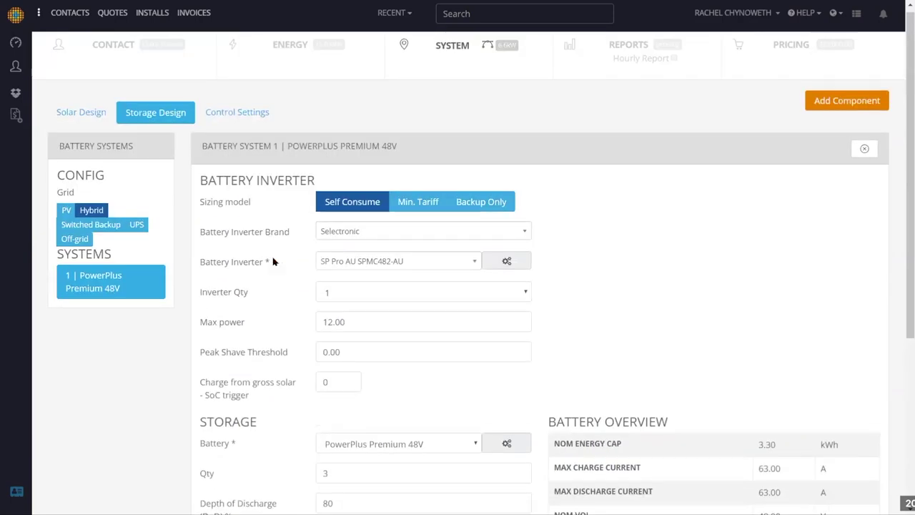
pyautogui.click(75, 240)
# Switch the battery system to Off-grid configuration and show the site's satellite map
pyautogui.click(75, 240)
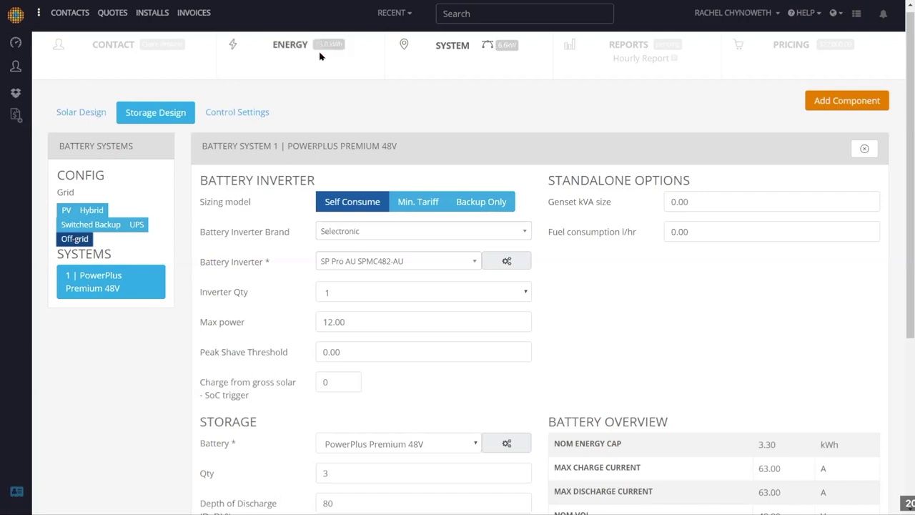
pyautogui.click(453, 49)
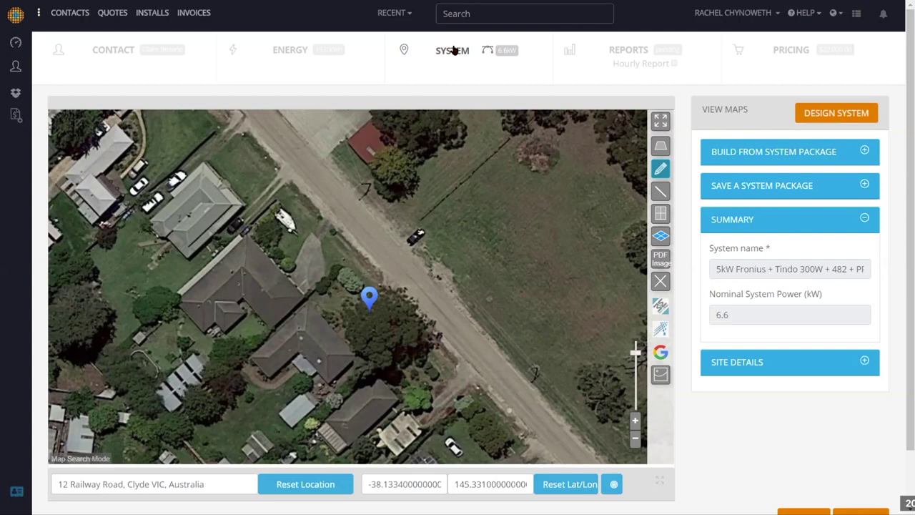
# Switch from Map View back to the Design View showing the Fronius Primo 5.0-1 inverter
pyautogui.click(507, 53)
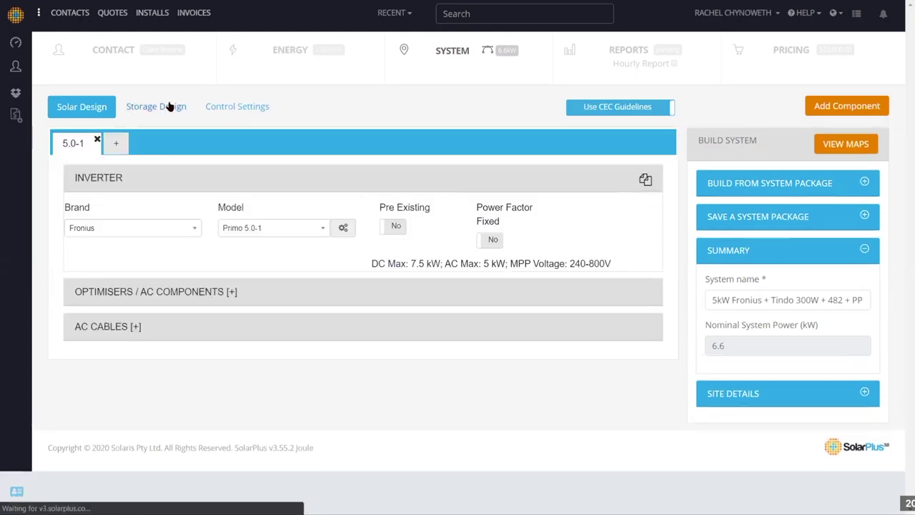
# Set the Storage Design sizing model to Min. Tariff, then switch to the satellite Map View
pyautogui.click(170, 106)
pyautogui.click(422, 207)
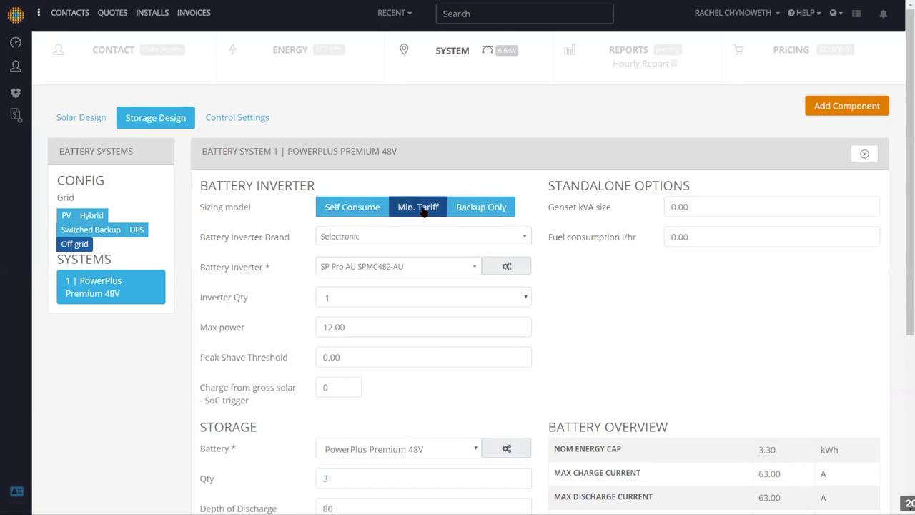
pyautogui.scroll(-1, 424, 209)
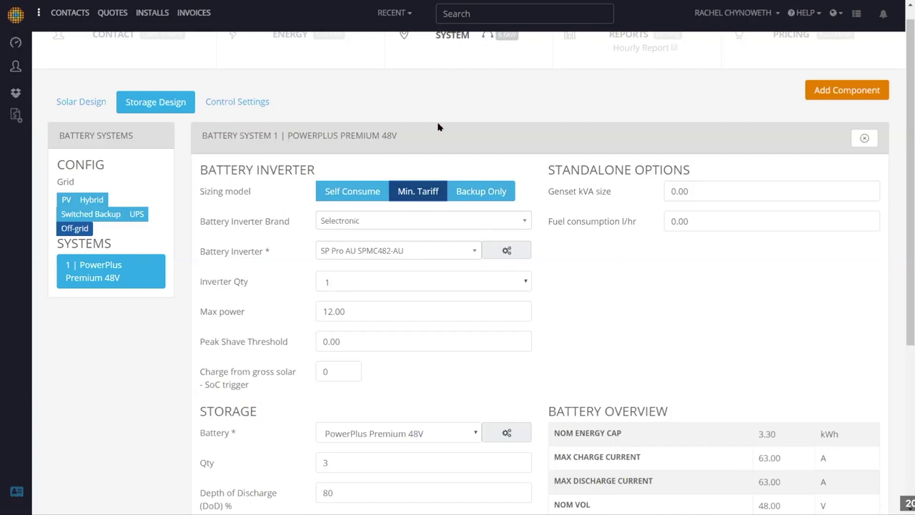
pyautogui.scroll(1, 439, 127)
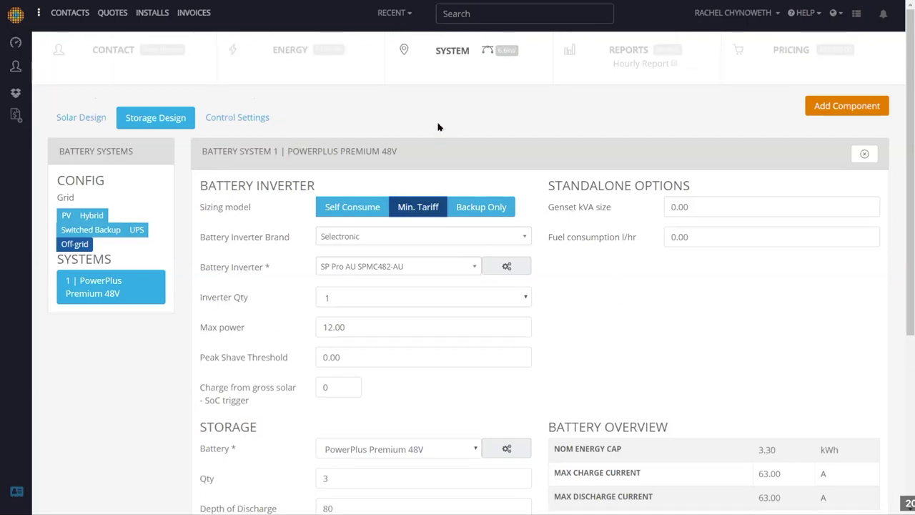
pyautogui.click(452, 55)
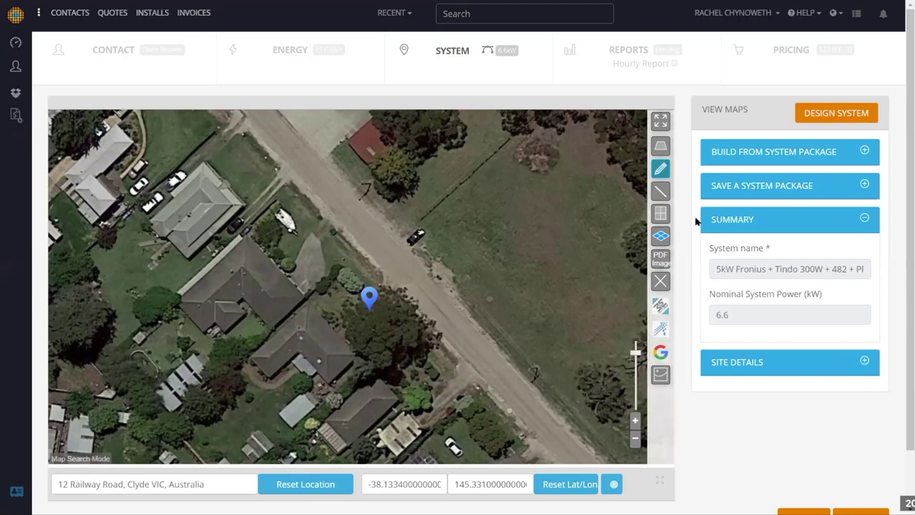
# Zoom onto the house roof and outline its four corners as Surface NE 1 (60.02 m², azimuth 47°)
pyautogui.scroll(-1, 697, 221)
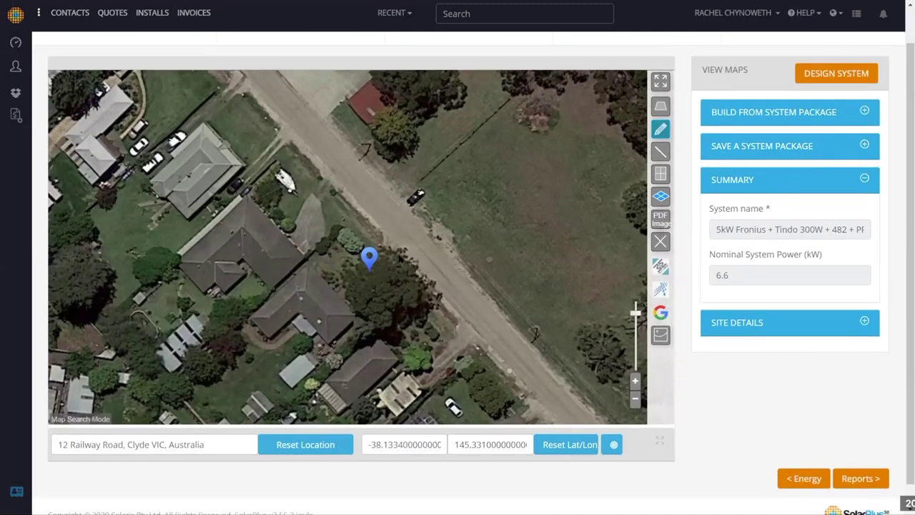
pyautogui.moveTo(350, 212); pyautogui.dragTo(472, 220)
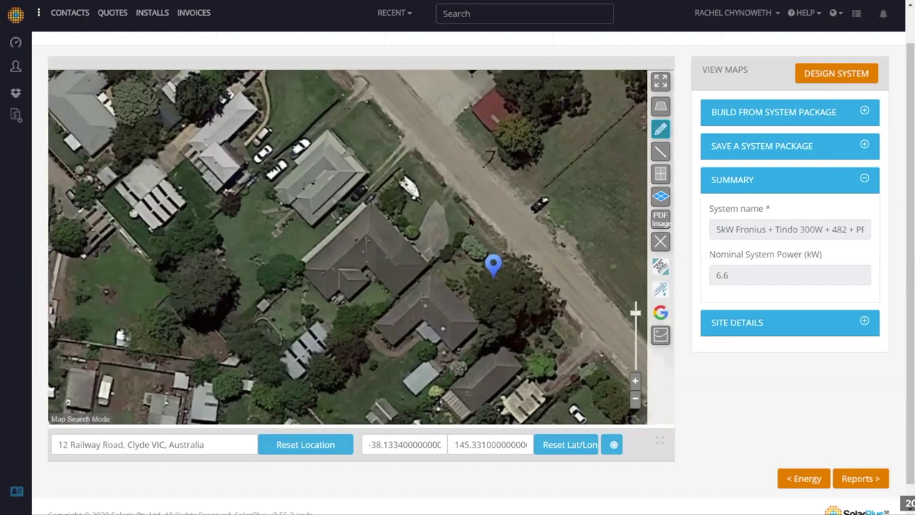
pyautogui.click(635, 381)
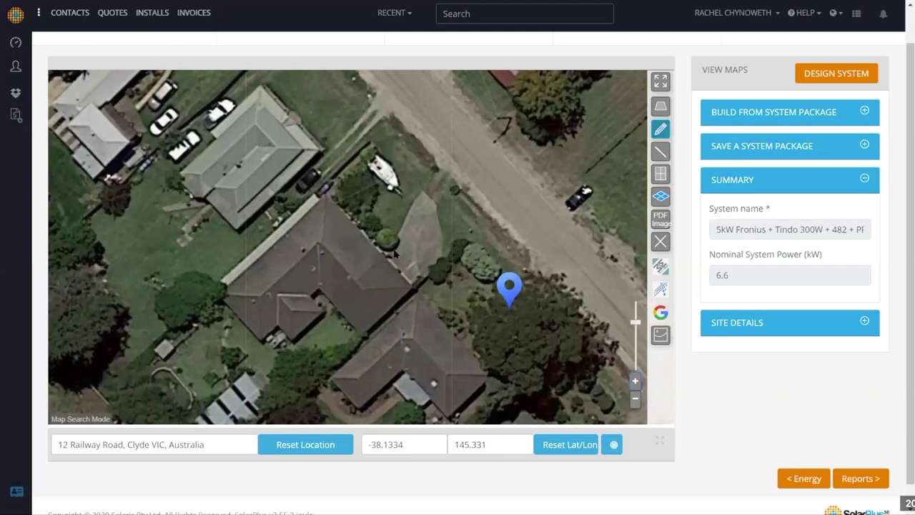
pyautogui.moveTo(464, 216)
pyautogui.mouseDown()
pyautogui.moveTo(528, 169)
pyautogui.moveTo(433, 202)
pyautogui.mouseUp()
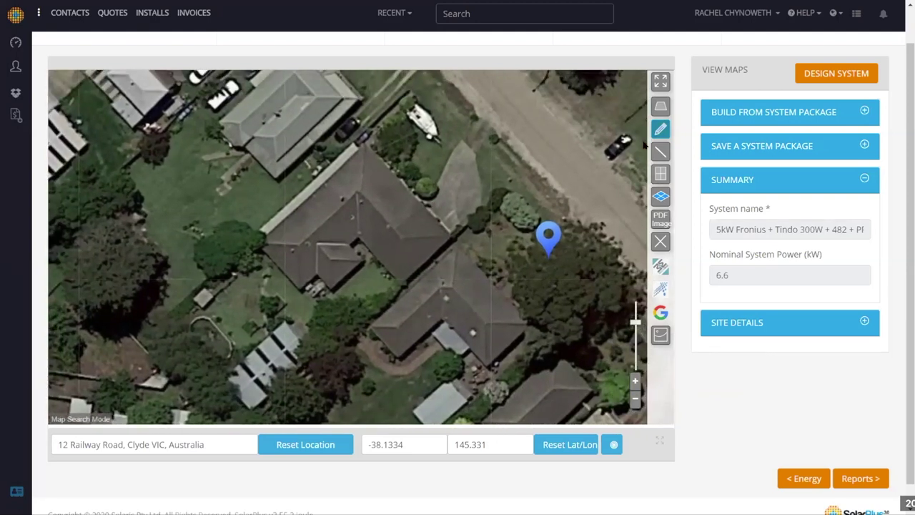
pyautogui.click(659, 108)
pyautogui.click(659, 107)
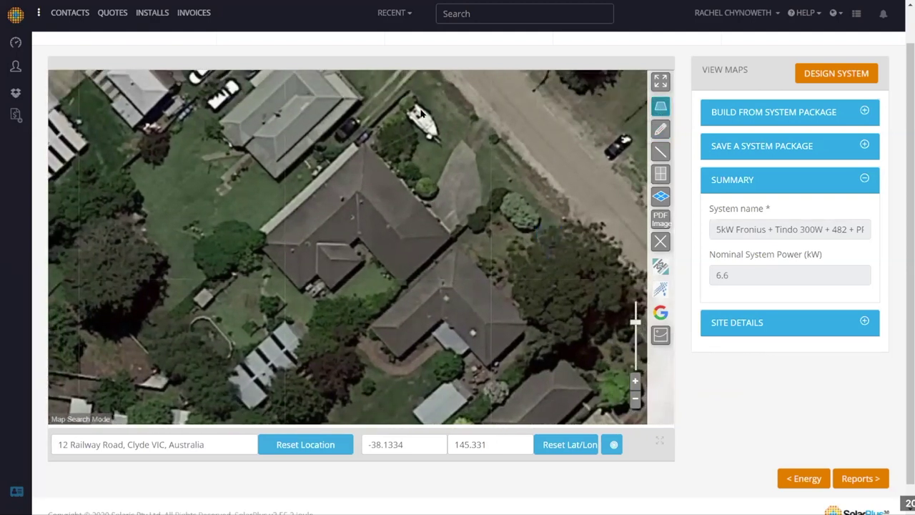
pyautogui.click(364, 142)
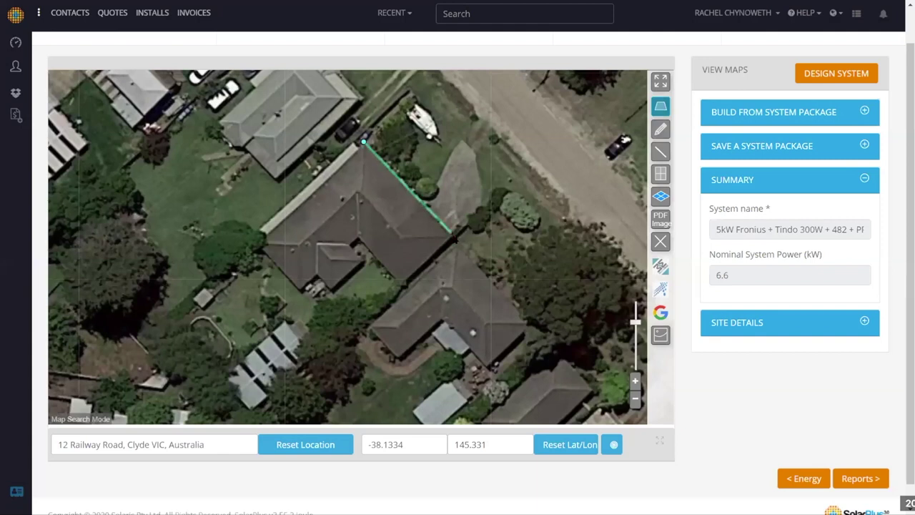
pyautogui.click(425, 208)
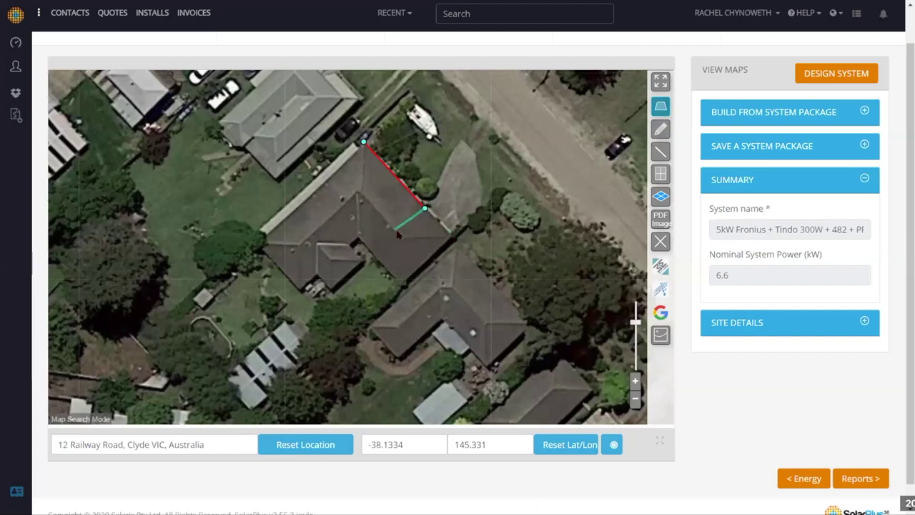
pyautogui.click(396, 229)
pyautogui.click(361, 194)
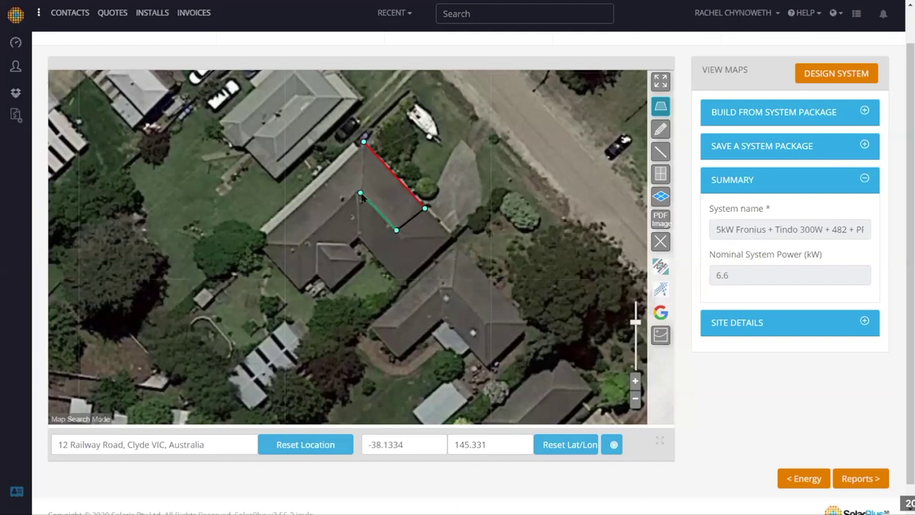
pyautogui.click(363, 142)
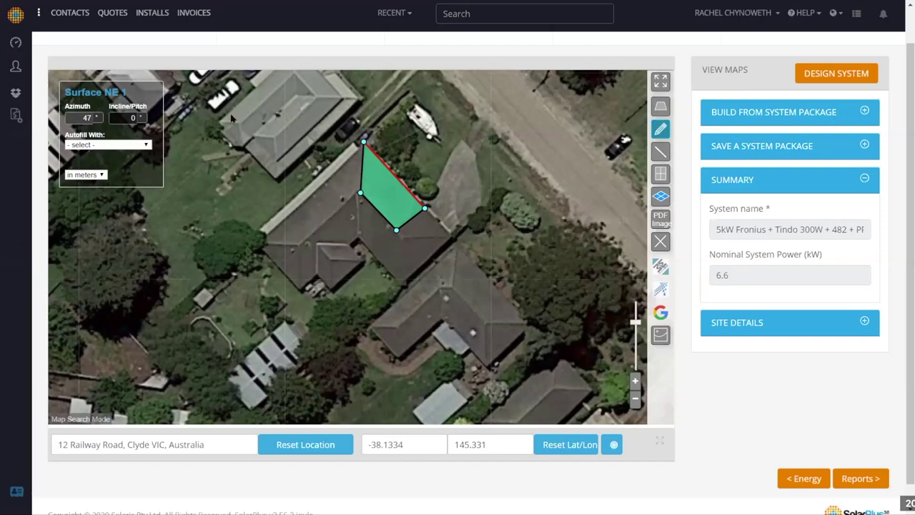
# Outline the north-west roof face as Surface NW 2 with three corner points
pyautogui.doubleClick(132, 117)
pyautogui.click(132, 114)
pyautogui.click(652, 104)
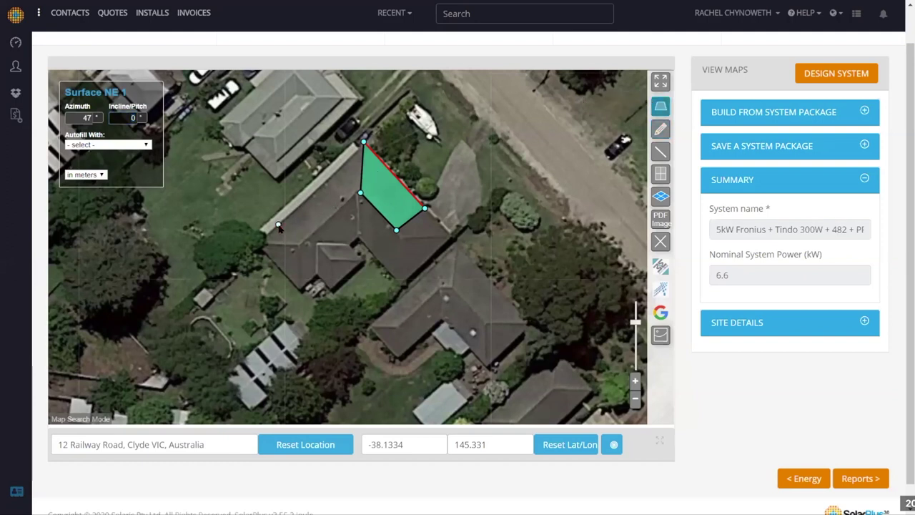
pyautogui.click(362, 144)
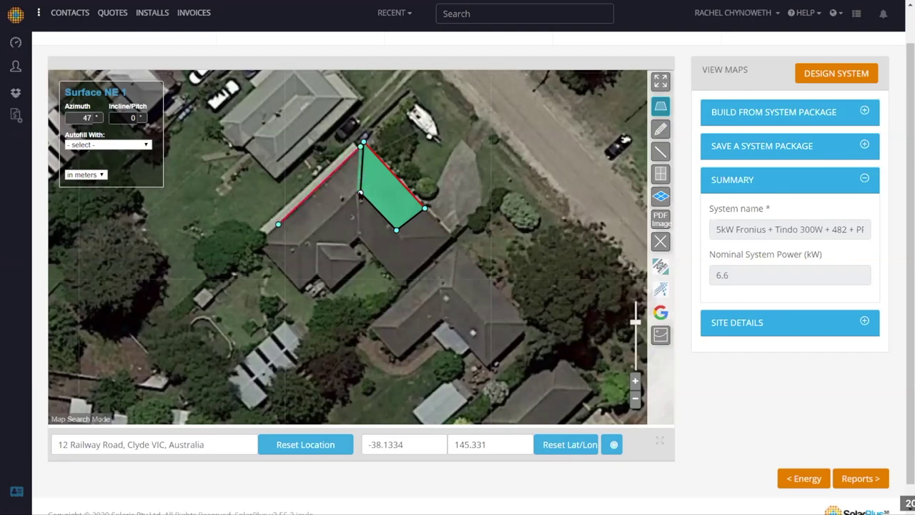
pyautogui.click(359, 193)
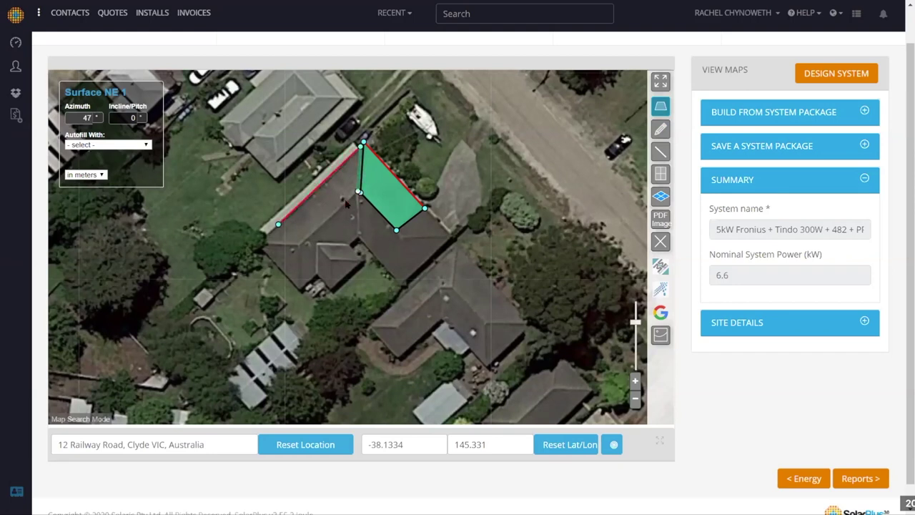
pyautogui.click(303, 242)
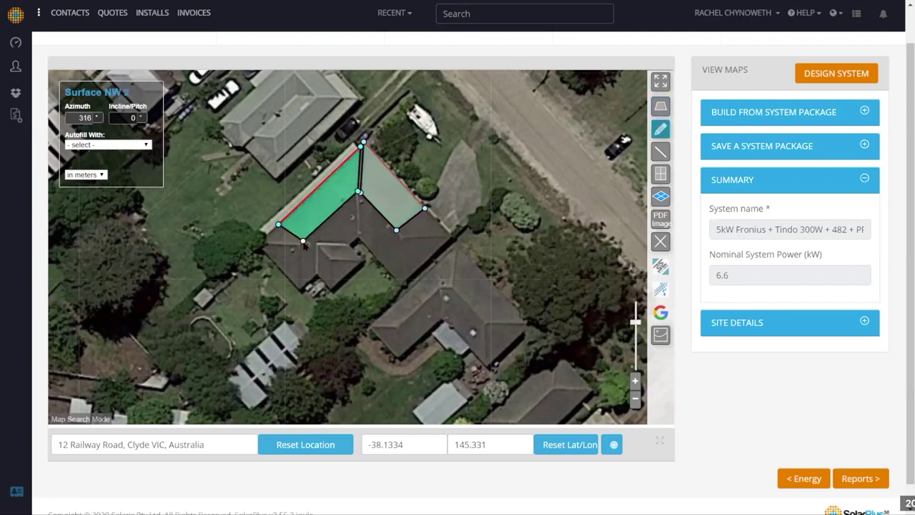
# Autofill NW 2 with Fronius Primo 5.0-1 1 and NE 1 with Fronius Primo 5.0-1 2
pyautogui.click(126, 144)
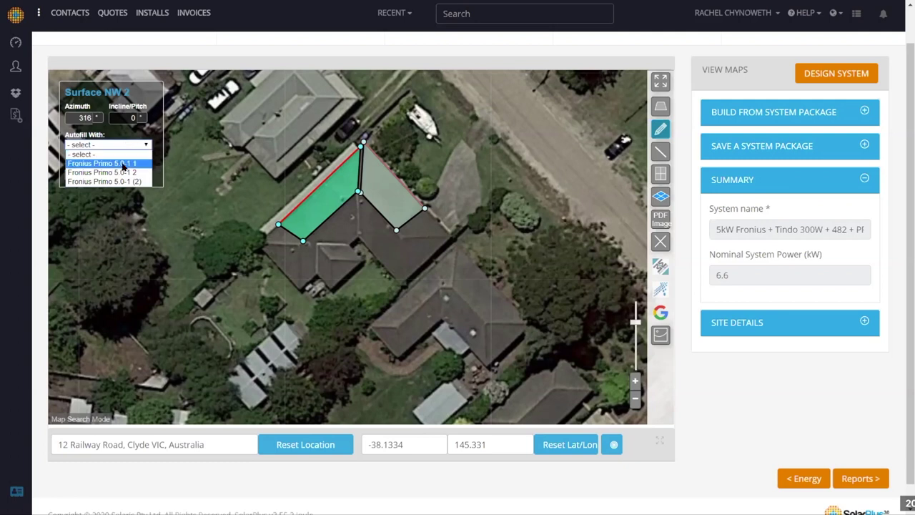
pyautogui.click(123, 164)
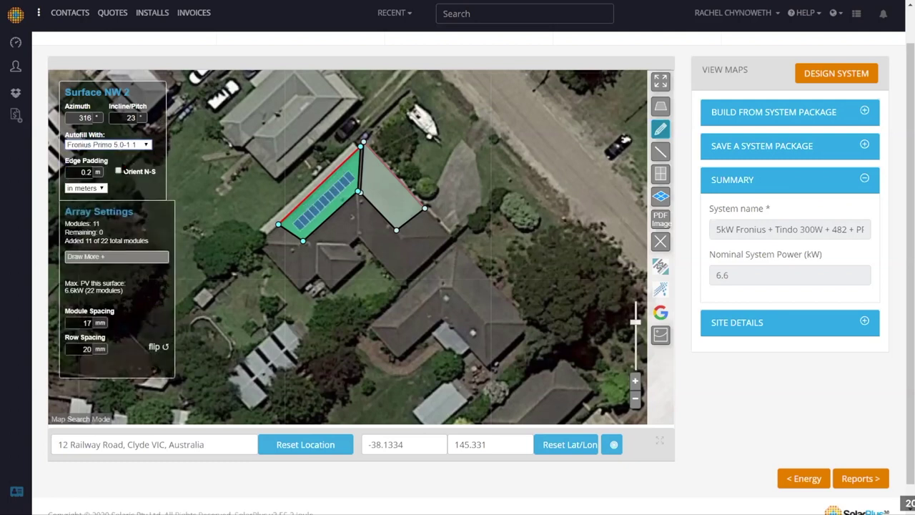
pyautogui.click(384, 190)
pyautogui.click(138, 145)
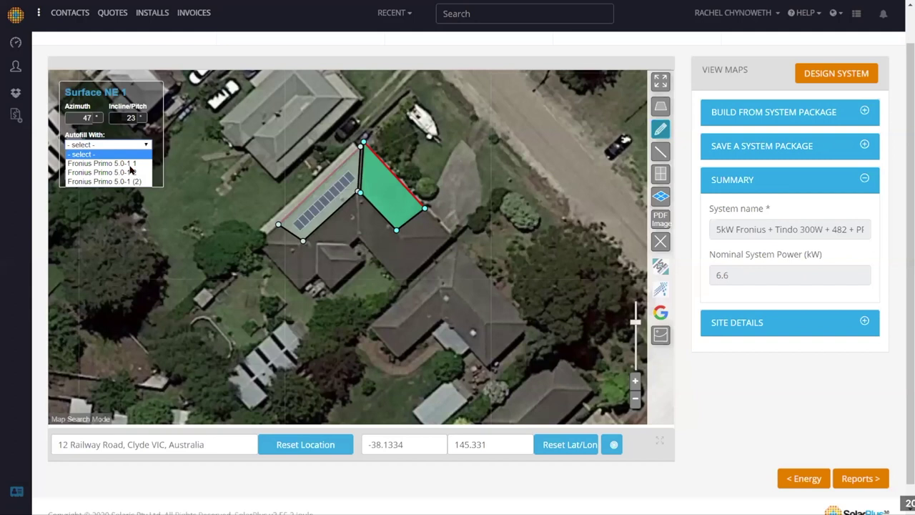
pyautogui.click(131, 175)
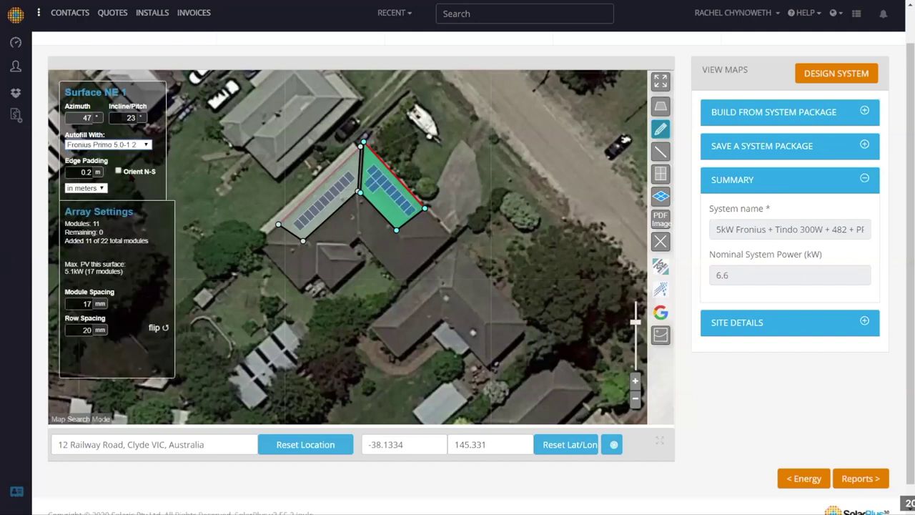
pyautogui.click(390, 193)
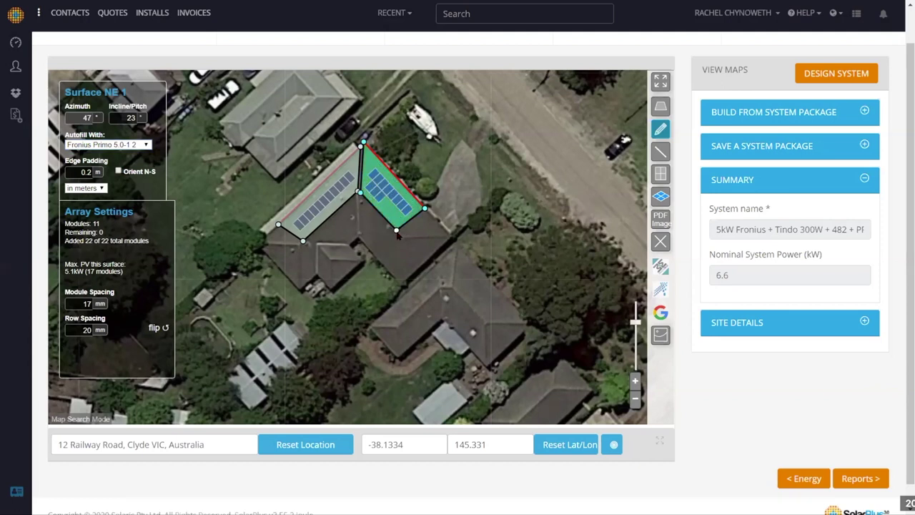
# Drag NE 1's bottom corner up-left and set its edge padding to 0 m
pyautogui.moveTo(397, 230); pyautogui.dragTo(416, 198)
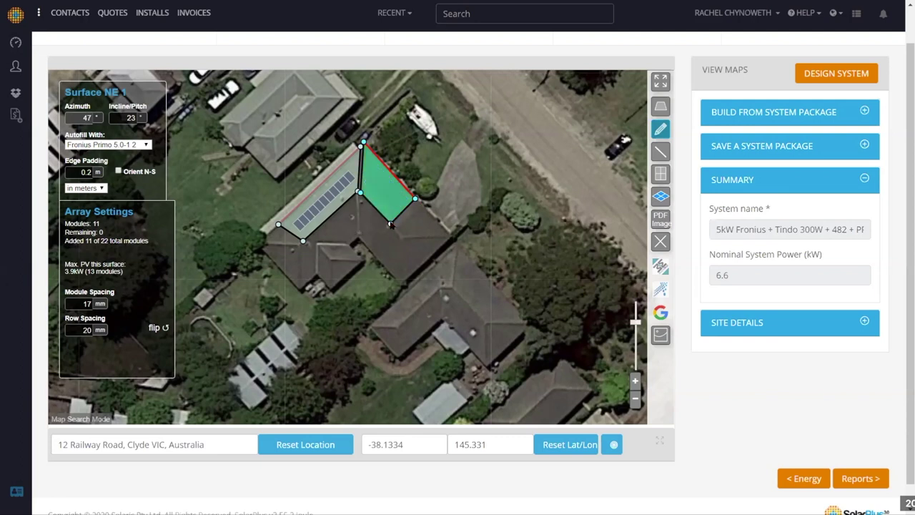
pyautogui.moveTo(390, 224); pyautogui.dragTo(388, 222)
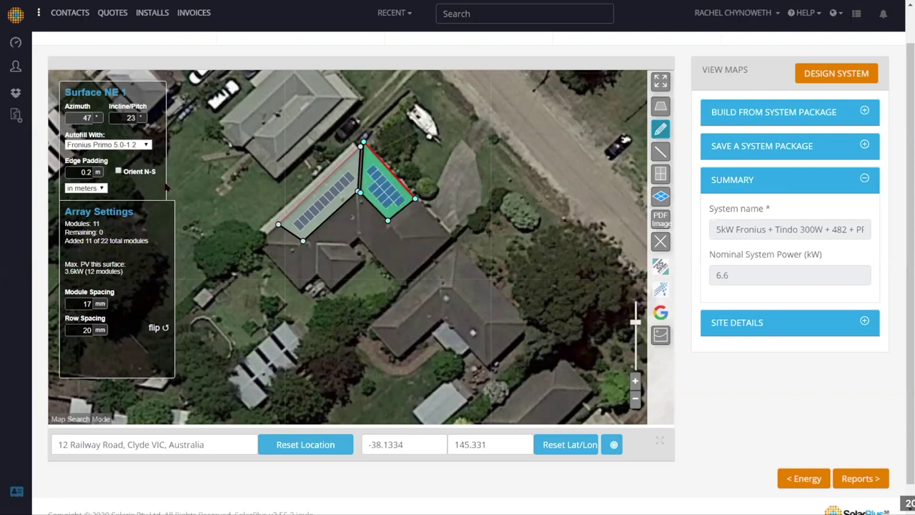
pyautogui.click(86, 171)
pyautogui.write('0')
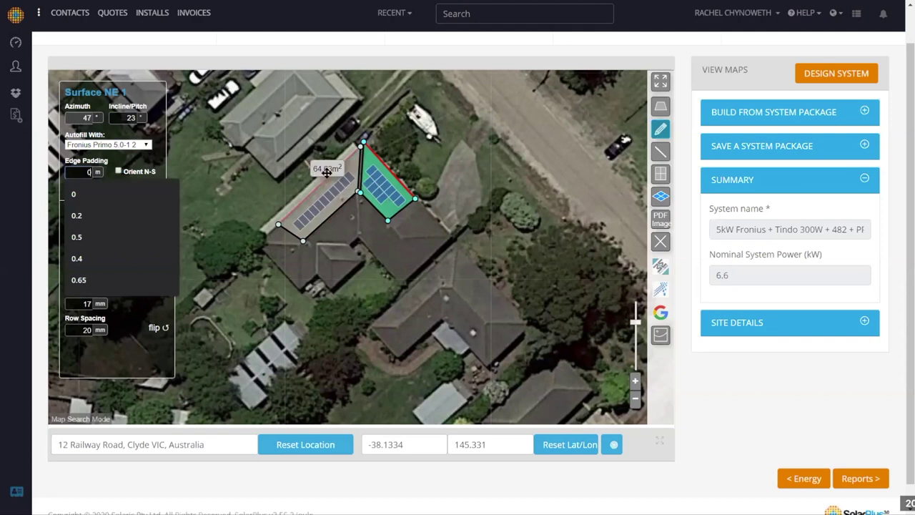
pyautogui.click(373, 188)
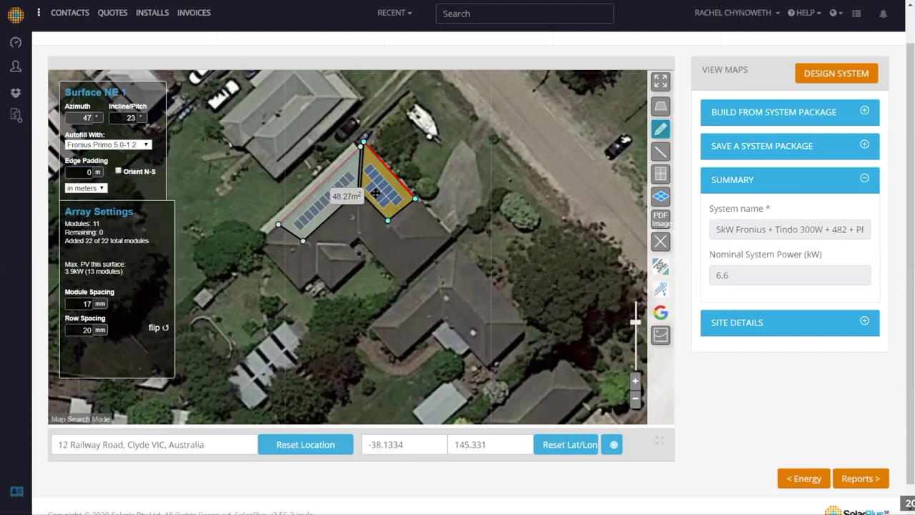
pyautogui.click(318, 211)
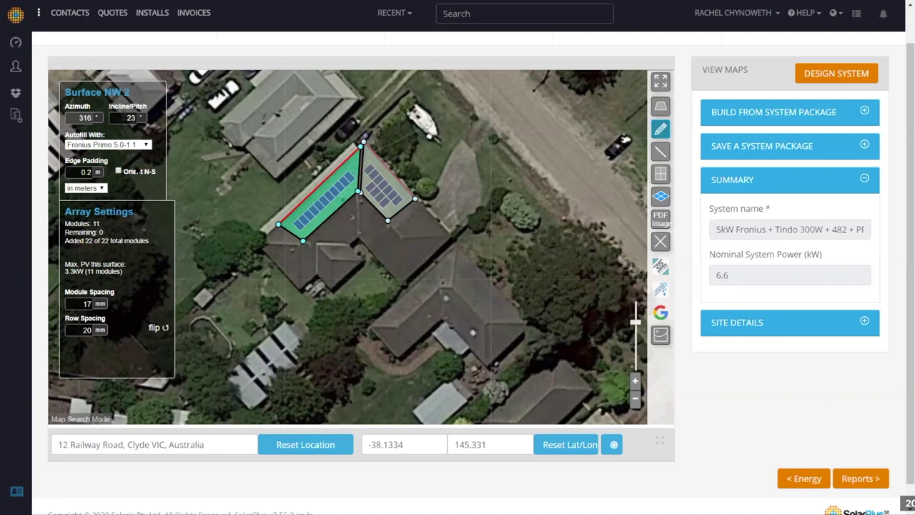
# Autofill the north-west surface with Fronius Primo 5.0-1 (2)
pyautogui.click(121, 145)
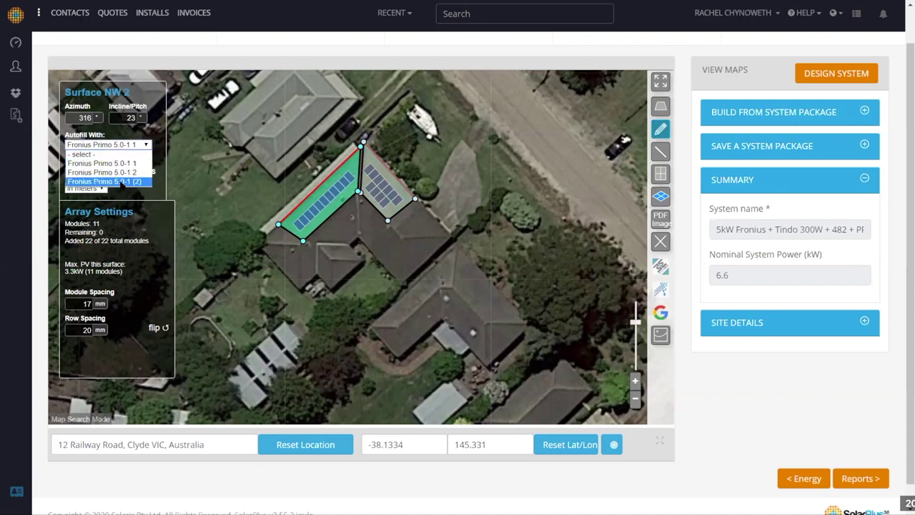
pyautogui.click(122, 182)
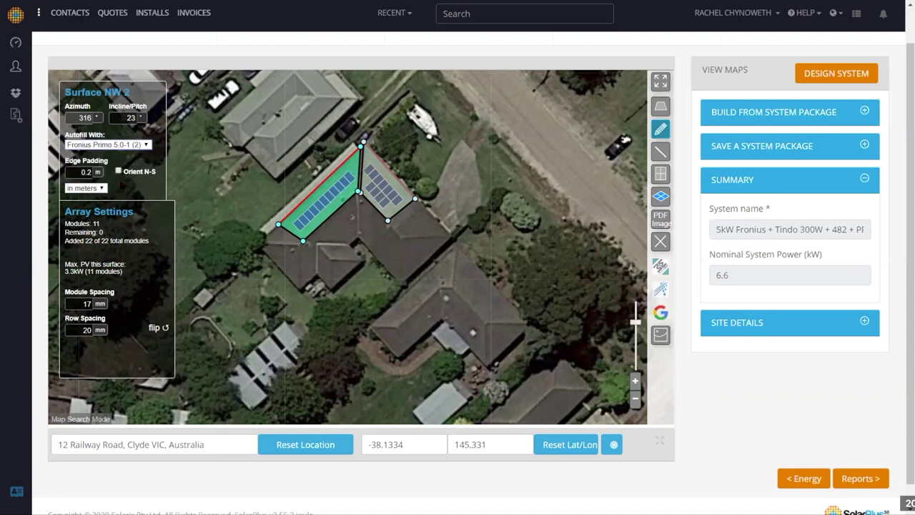
pyautogui.click(320, 206)
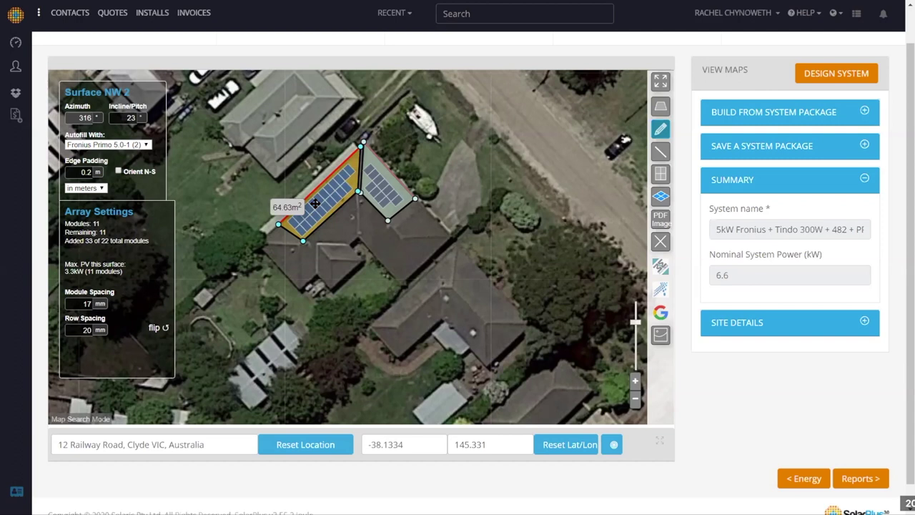
pyautogui.click(347, 179)
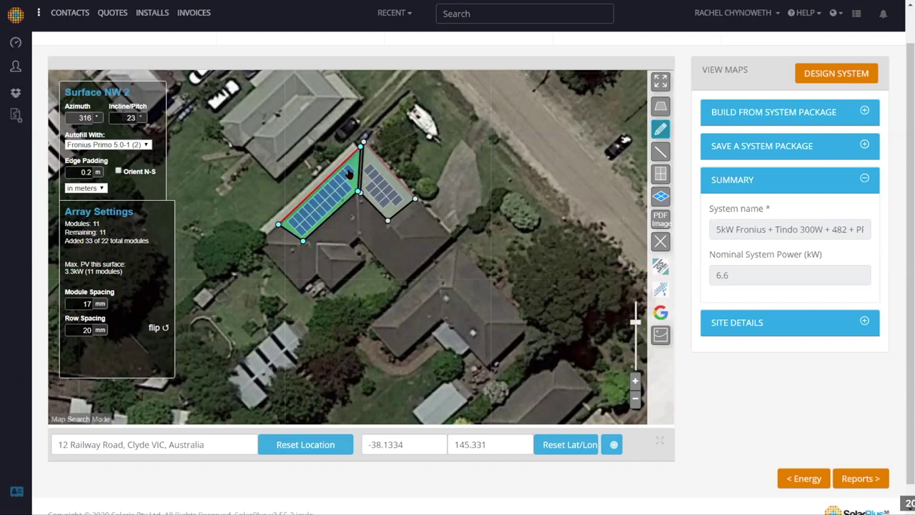
# Remove and re-add NW 2 panels, then re-autofill it with Fronius Primo 5.0-1 1
pyautogui.click(346, 177)
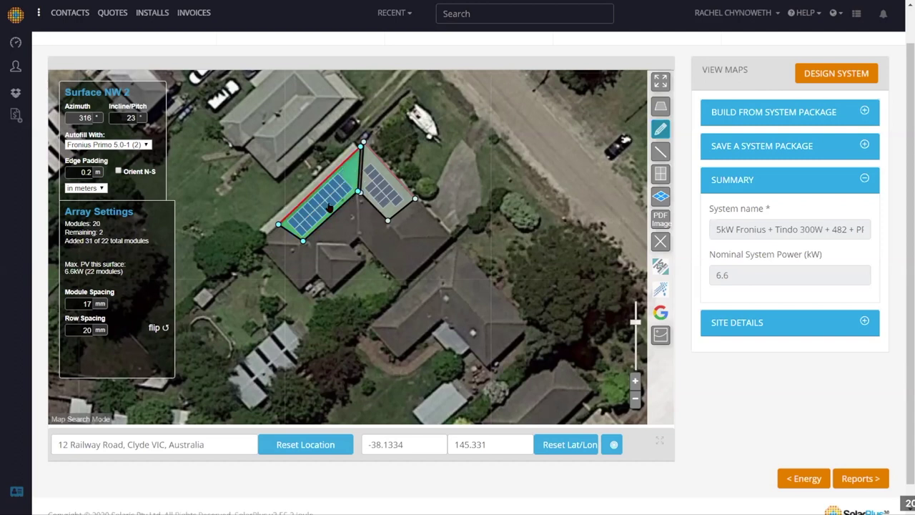
pyautogui.click(337, 199)
pyautogui.click(344, 197)
pyautogui.click(319, 213)
pyautogui.click(315, 218)
pyautogui.click(315, 217)
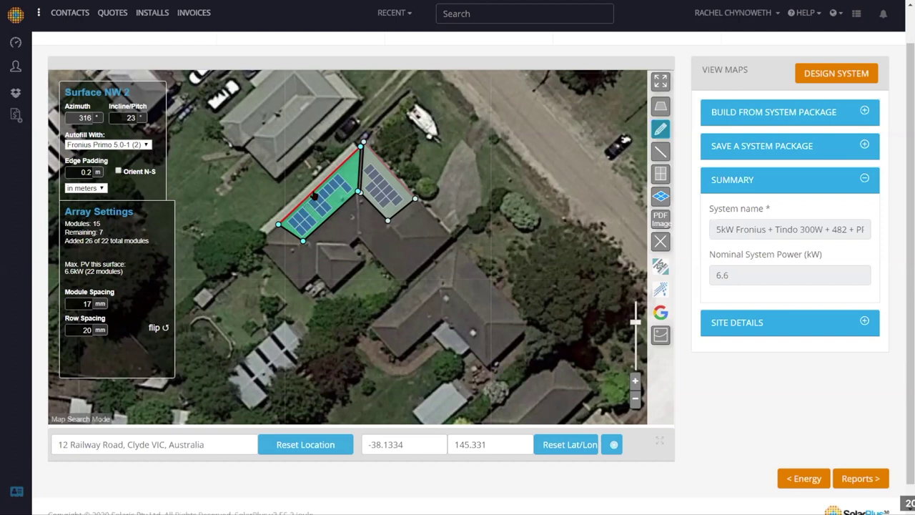
pyautogui.click(310, 211)
pyautogui.click(321, 223)
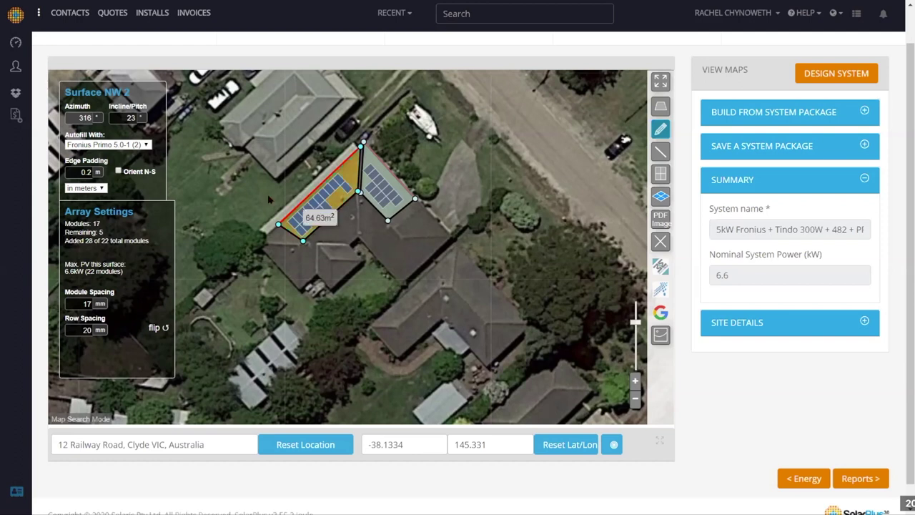
pyautogui.click(129, 146)
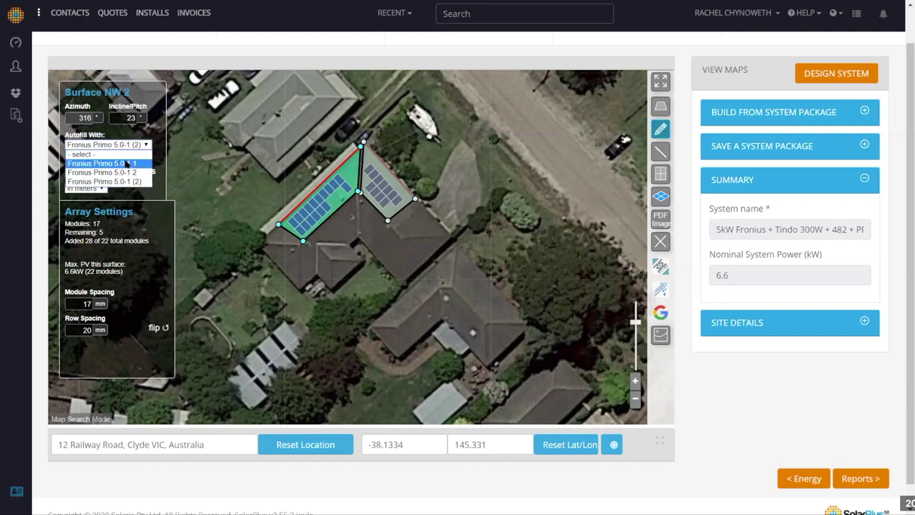
pyautogui.click(127, 164)
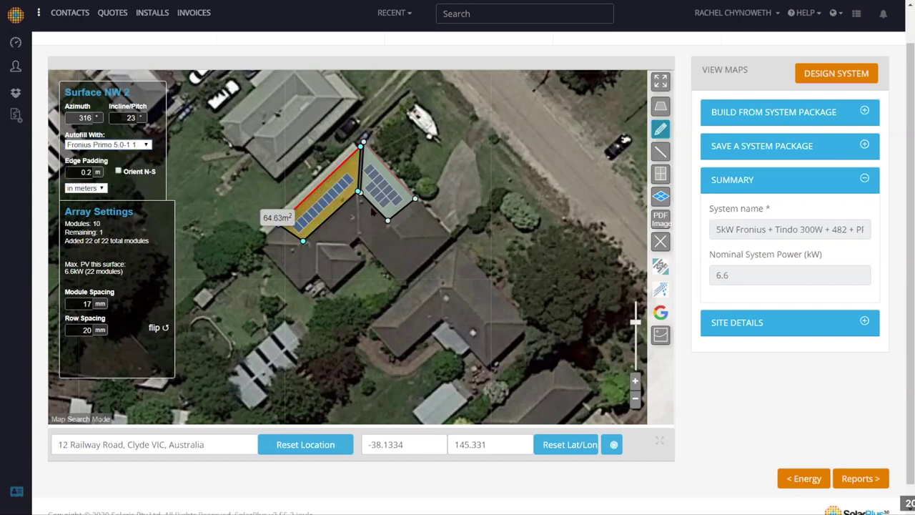
# Adjust NE 1's right corner and re-lay its panels
pyautogui.click(382, 192)
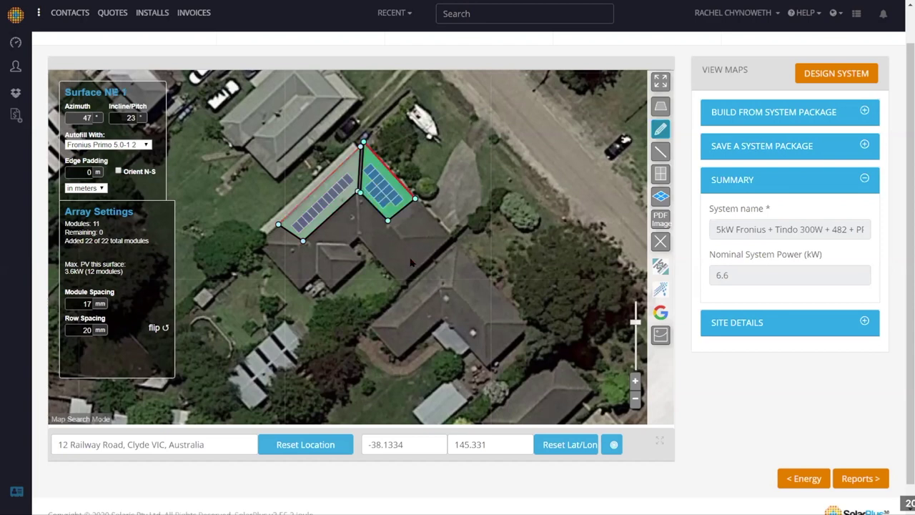
pyautogui.click(388, 220)
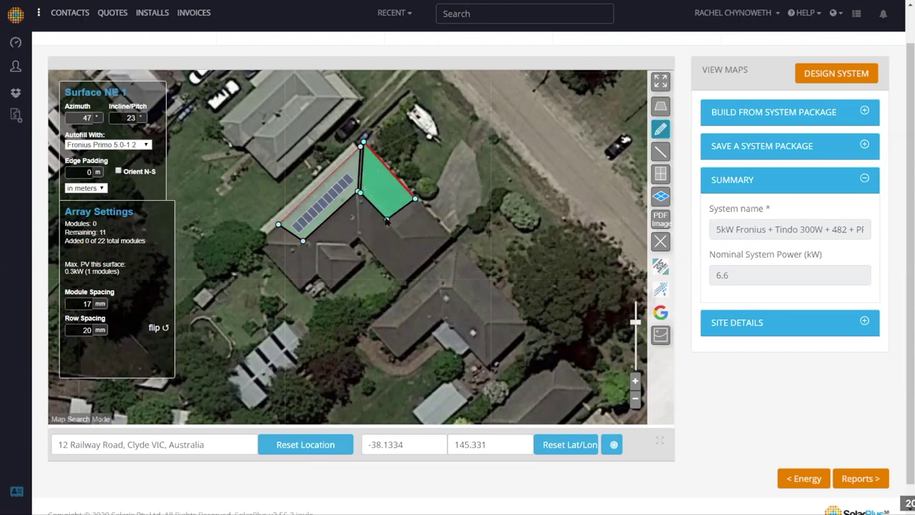
pyautogui.moveTo(414, 200); pyautogui.dragTo(413, 195)
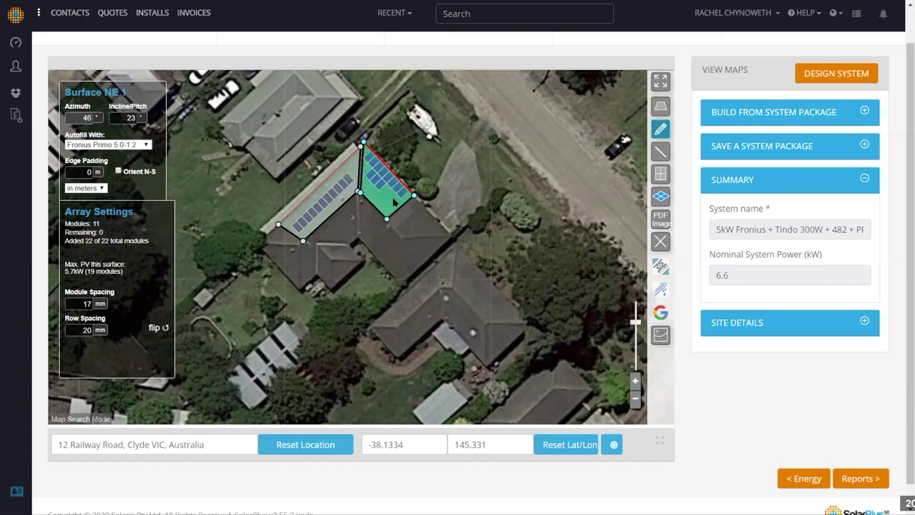
pyautogui.click(387, 222)
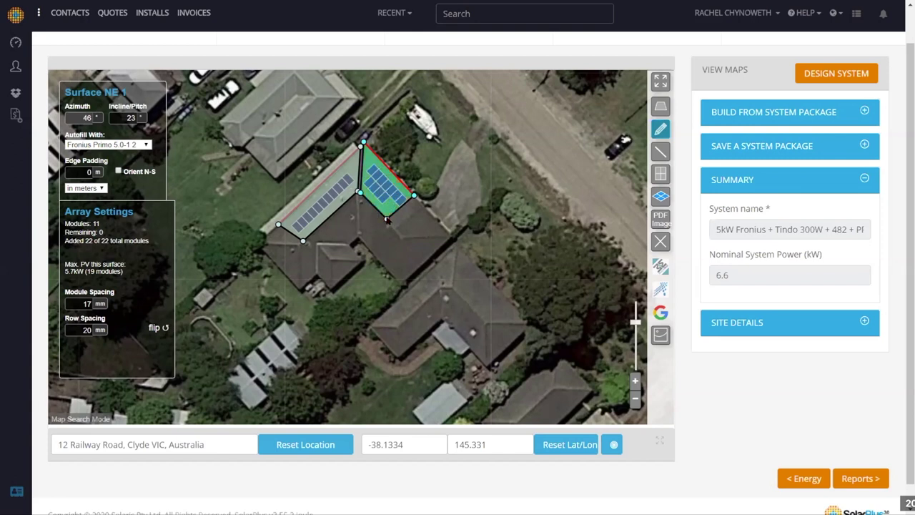
pyautogui.moveTo(414, 195); pyautogui.dragTo(416, 198)
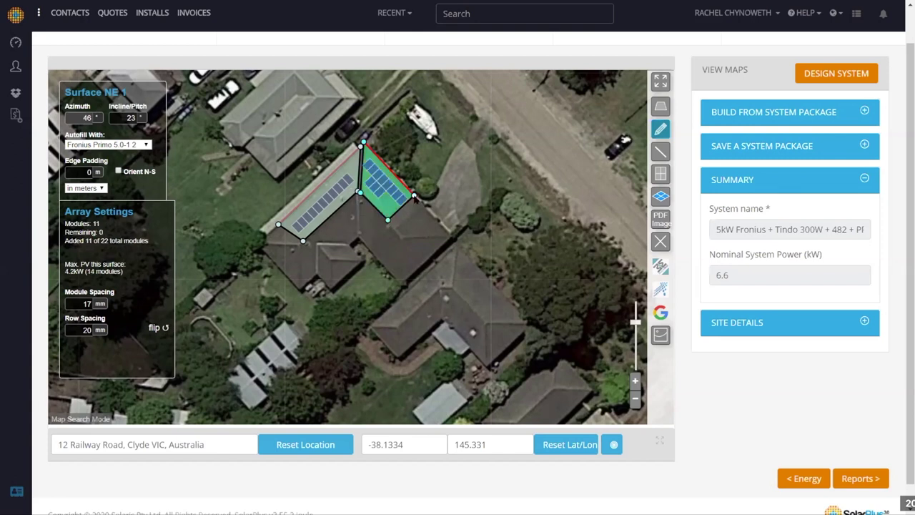
pyautogui.click(389, 187)
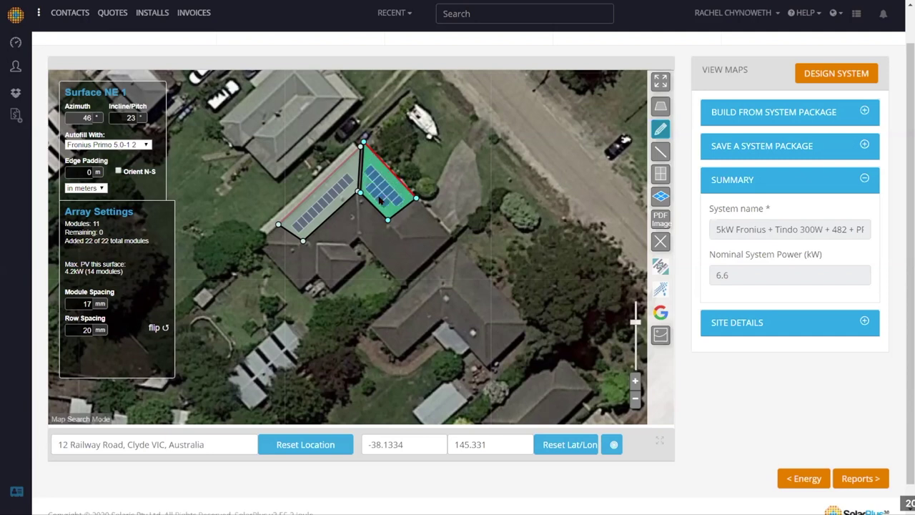
# Check the NW 2 surface settings, then return to Surface NE 1
pyautogui.click(379, 194)
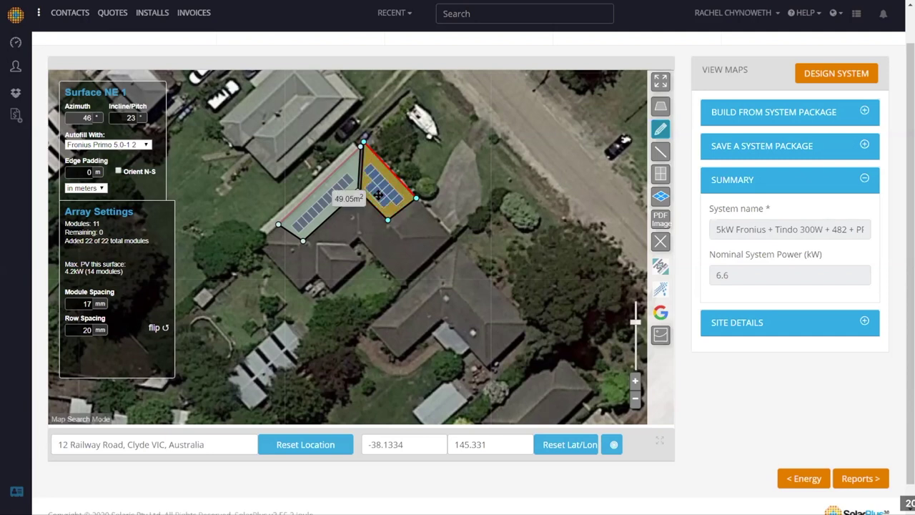
pyautogui.click(330, 197)
pyautogui.click(385, 196)
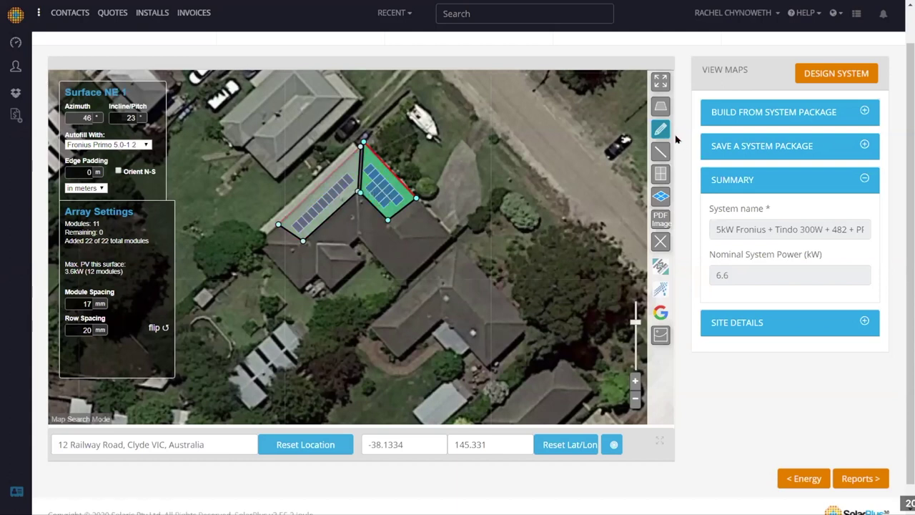
pyautogui.scroll(2, 688, 136)
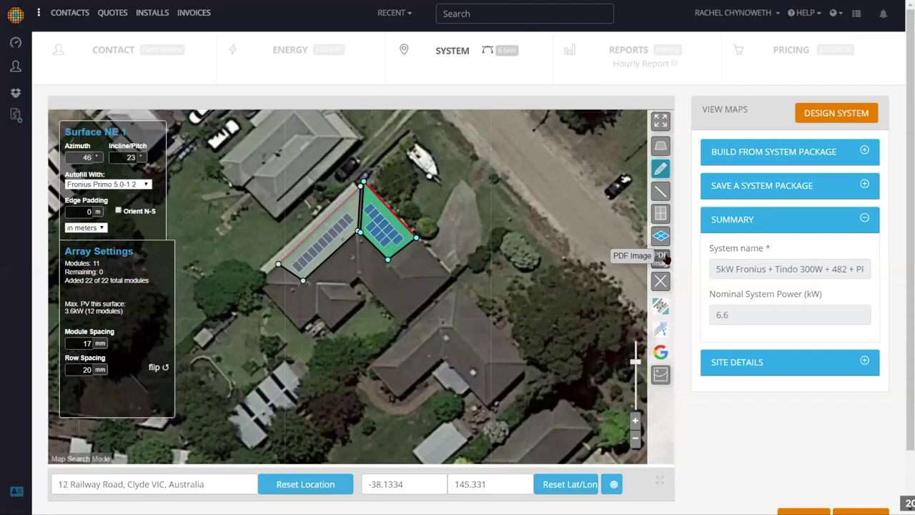
# Create the PDF map image of the layout, dismiss both notices, and exit full screen
pyautogui.click(662, 257)
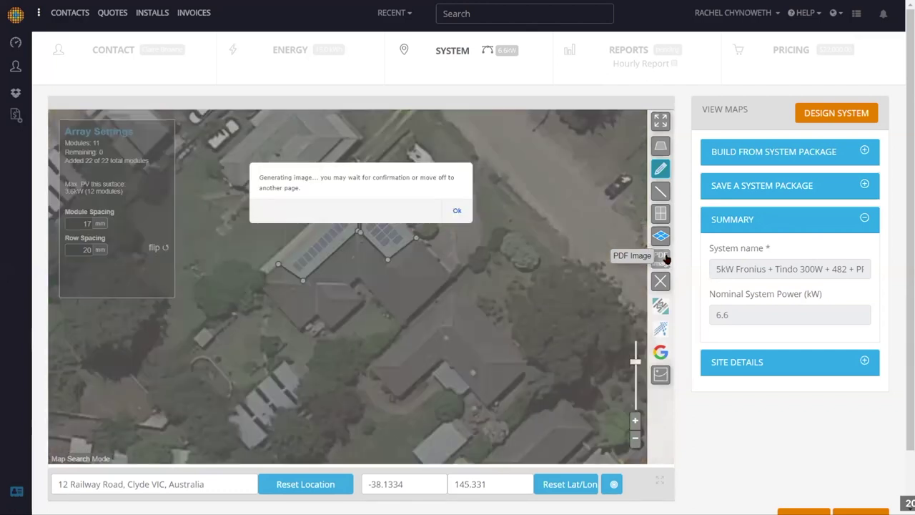
pyautogui.click(458, 211)
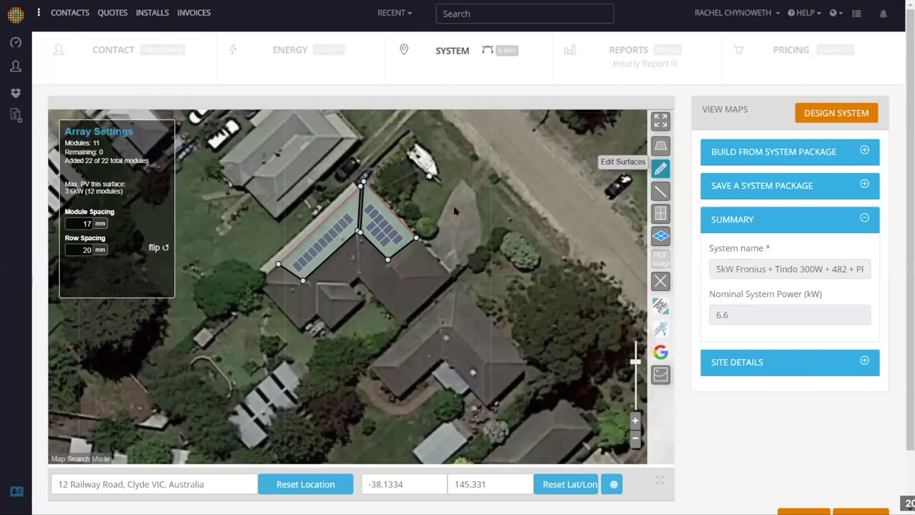
pyautogui.click(379, 223)
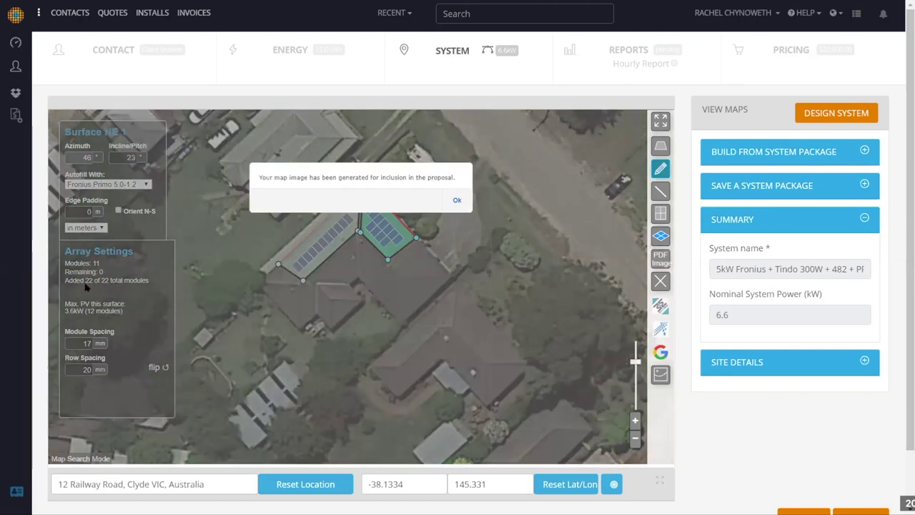
pyautogui.click(91, 286)
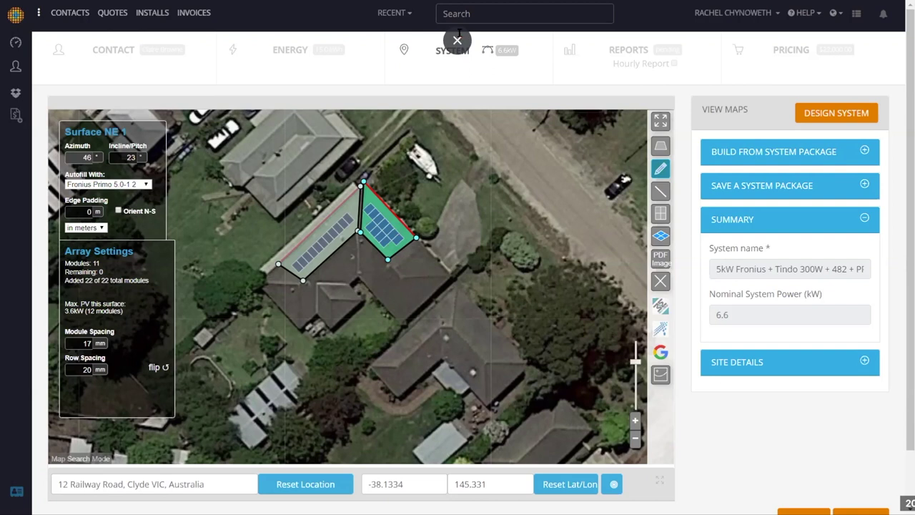
pyautogui.click(457, 40)
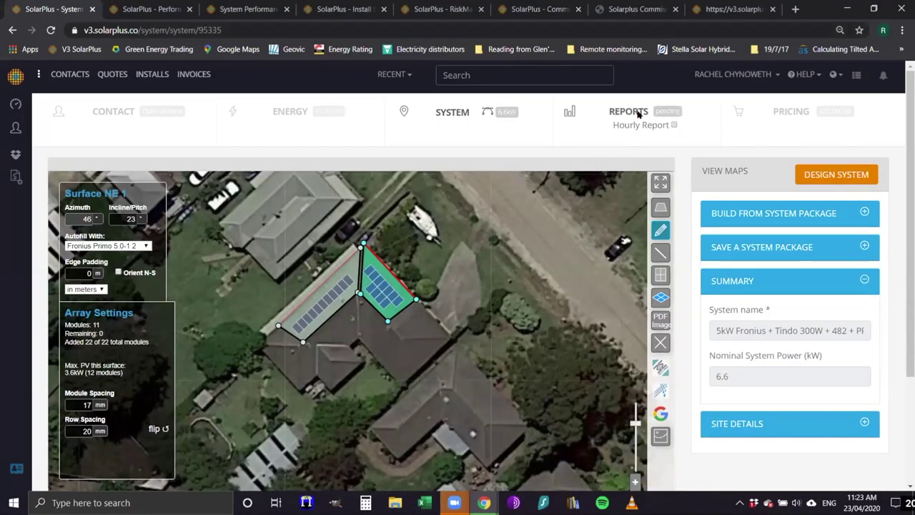
pyautogui.scroll(-1, 681, 173)
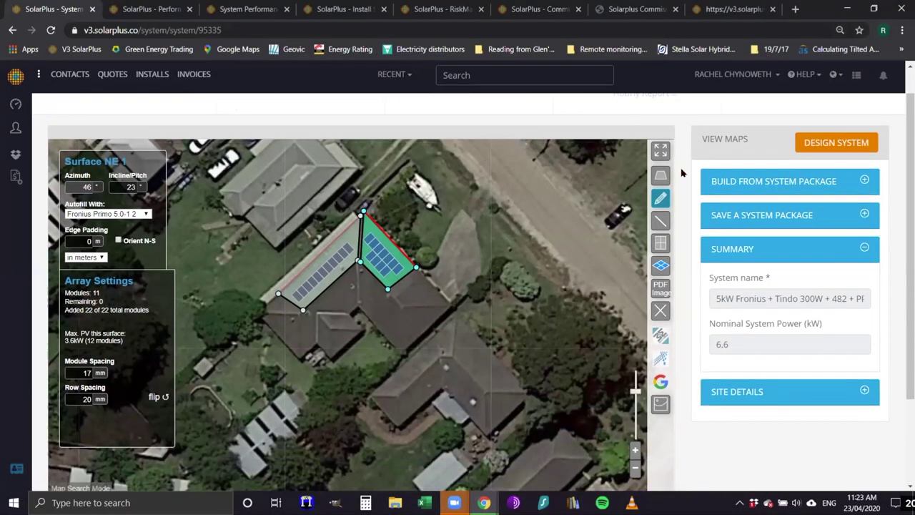
pyautogui.scroll(-1, 681, 173)
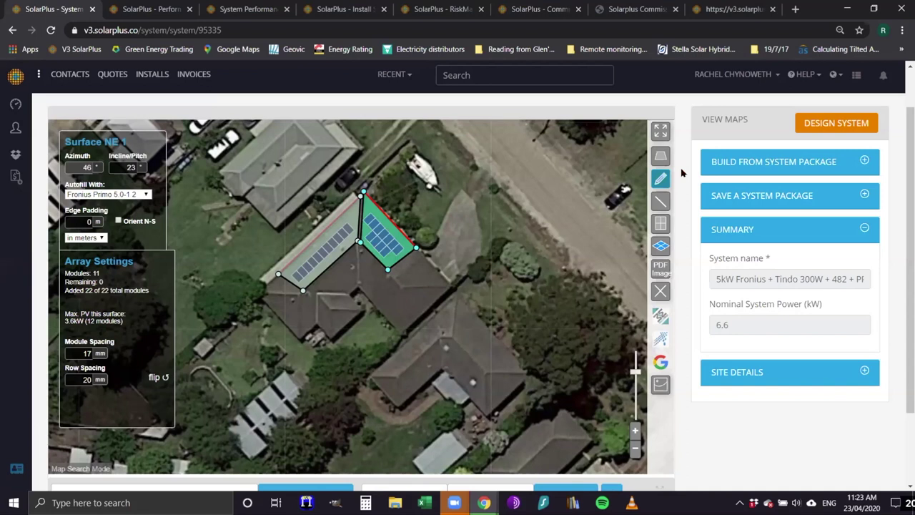
pyautogui.scroll(1, 682, 172)
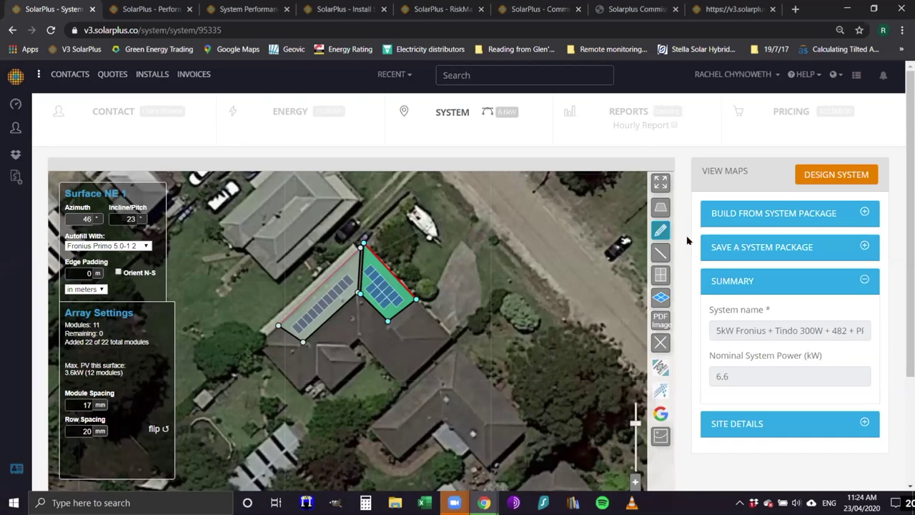
pyautogui.scroll(-1, 686, 313)
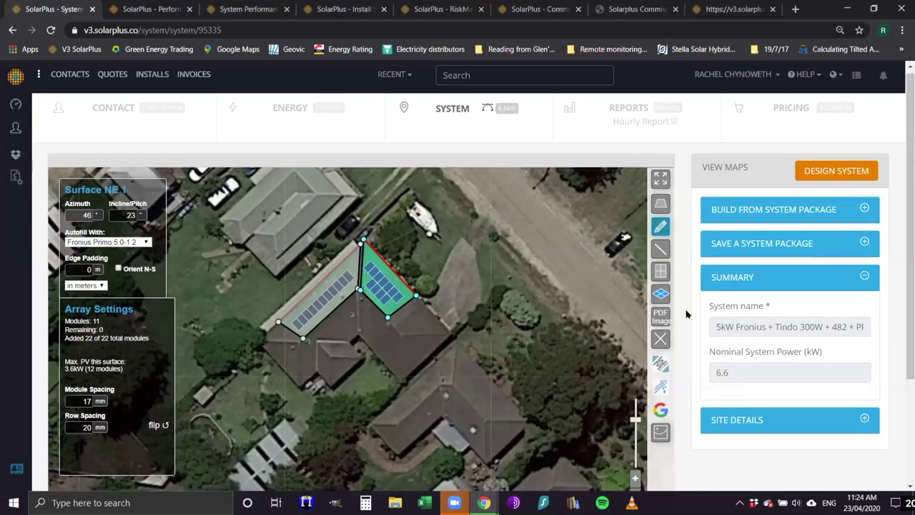
pyautogui.scroll(-1, 686, 314)
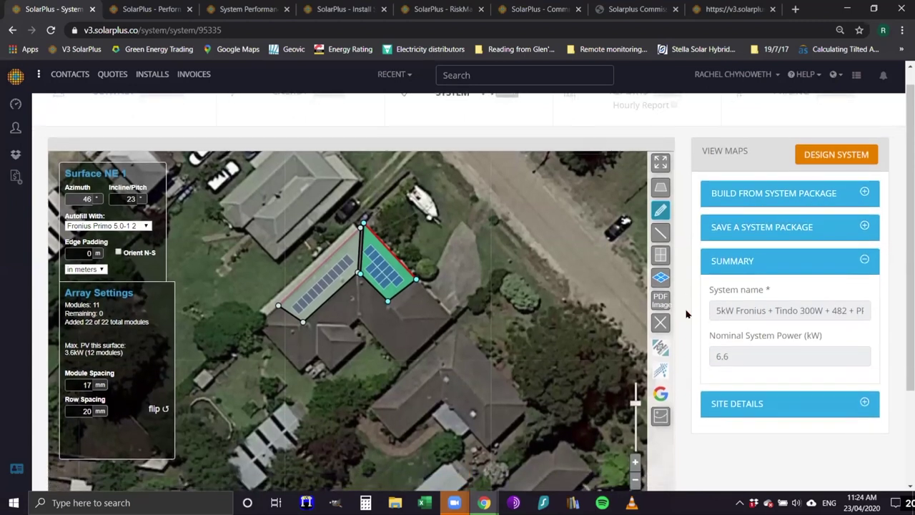
pyautogui.scroll(-1, 685, 314)
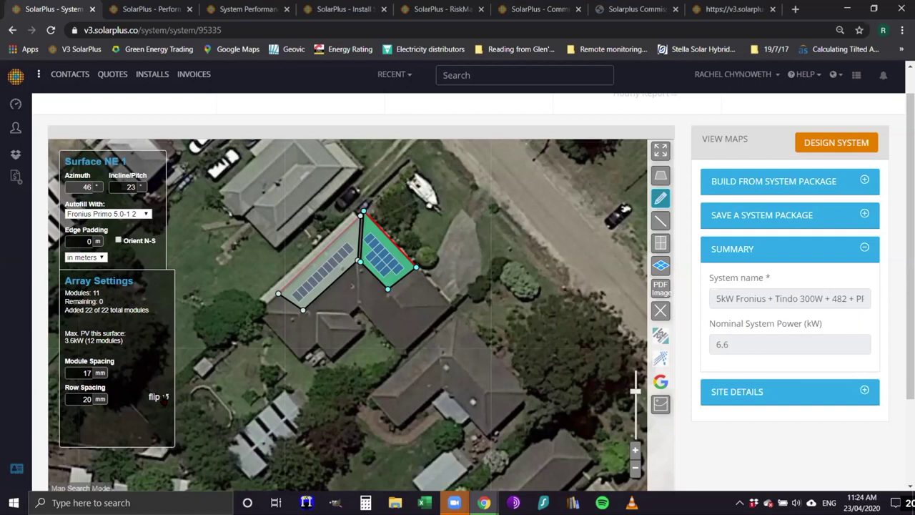
# Flip NE 1's panel orientation for up to 18 modules (5.4 kW) and shift the array down-right
pyautogui.click(161, 397)
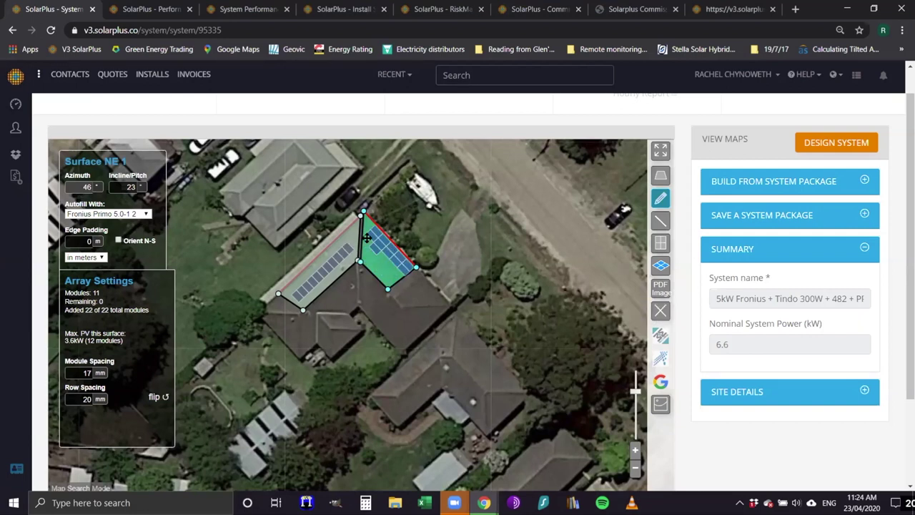
pyautogui.click(381, 256)
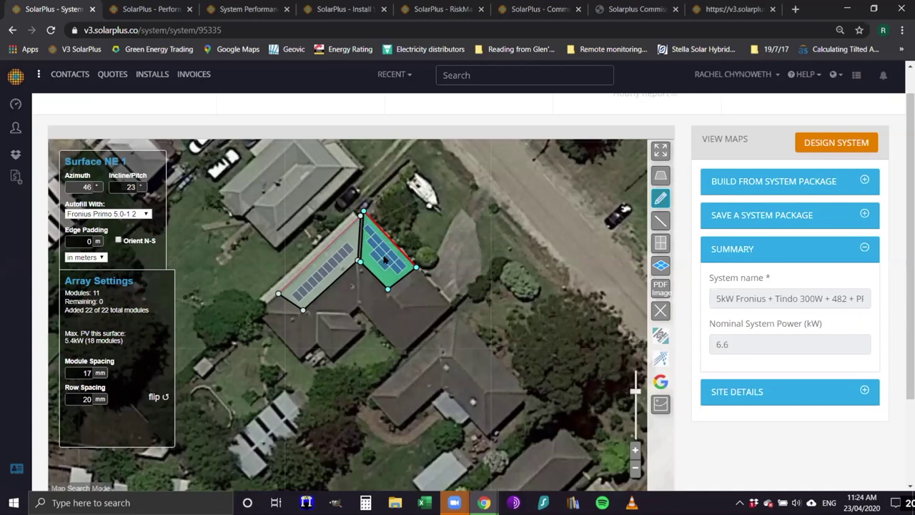
pyautogui.moveTo(380, 256); pyautogui.dragTo(398, 273)
pyautogui.scroll(1, 682, 239)
pyautogui.scroll(1, 683, 240)
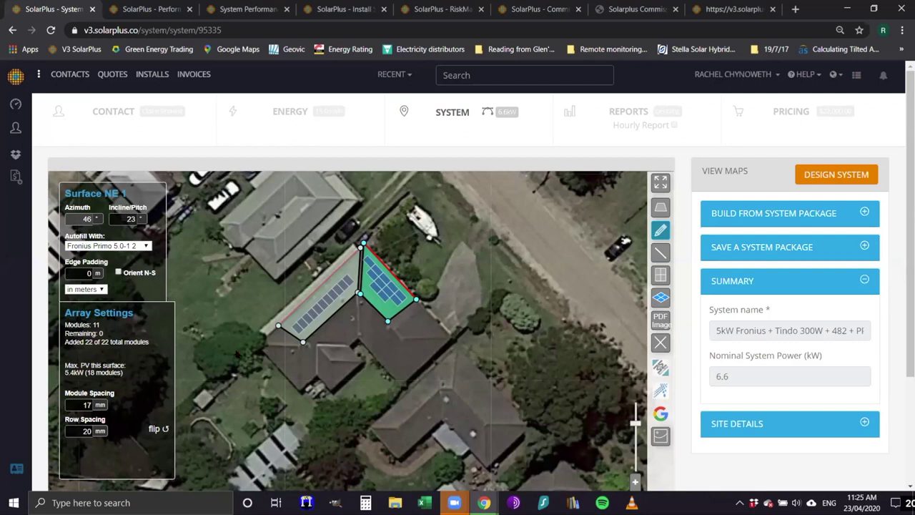
# Change Surface NE 1's row spacing from 20 mm to 500 mm
pyautogui.click(82, 430)
pyautogui.doubleClick(85, 430)
pyautogui.write('500')
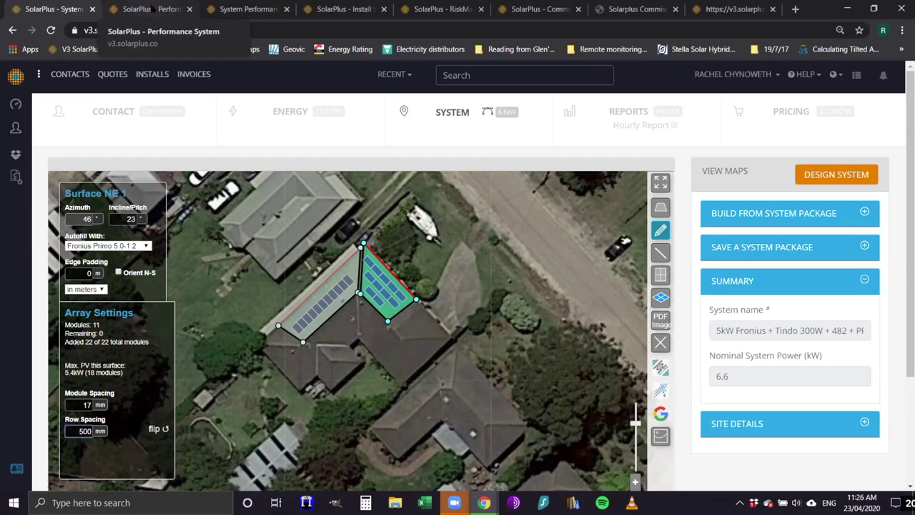
pyautogui.press('XF86AudioLowerVolume')
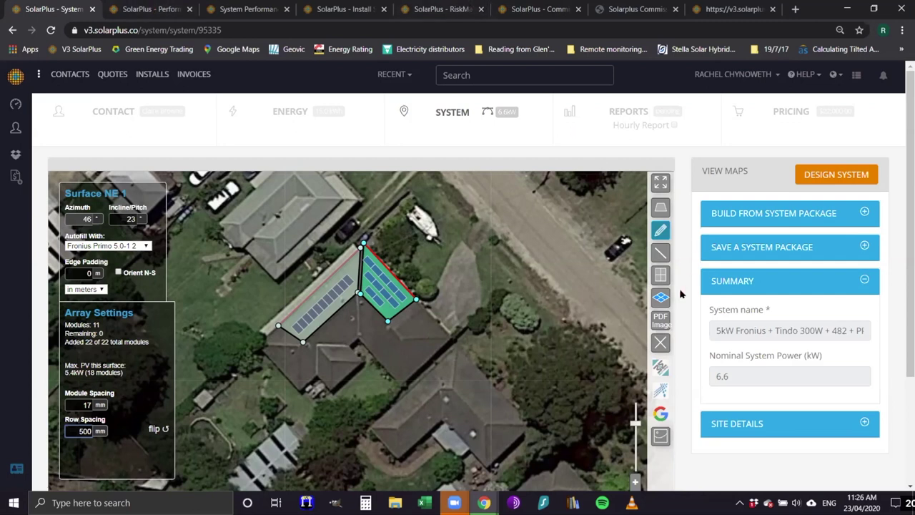
# Go full screen and review Site Details: shading 1.00 monthly, 95% dust derating, 99.9% grid availability
pyautogui.click(902, 31)
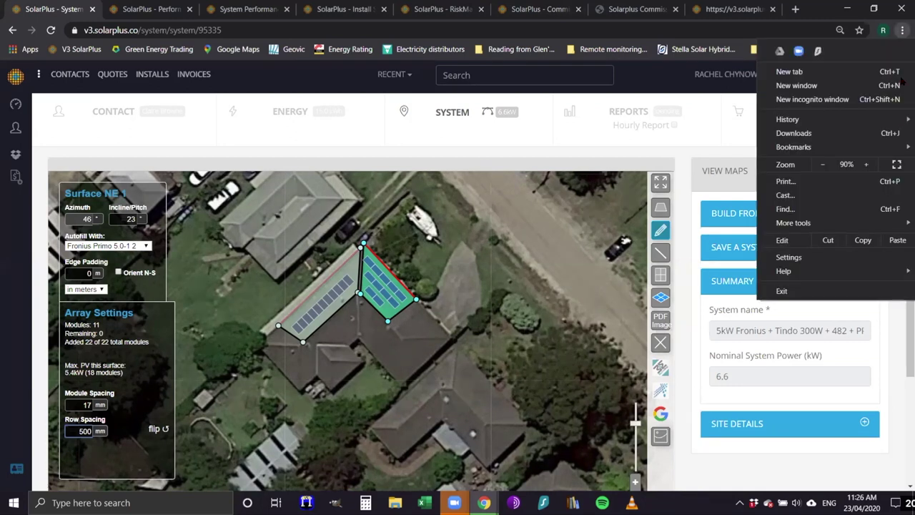
pyautogui.click(896, 164)
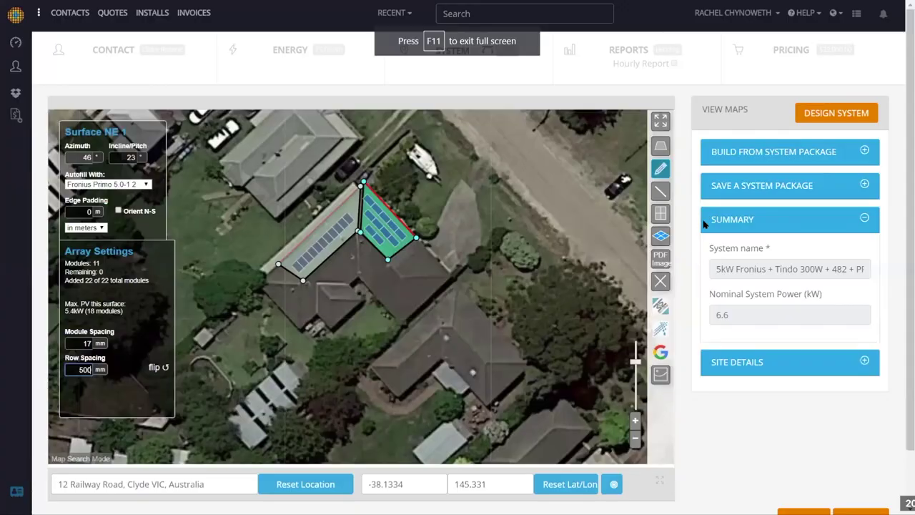
pyautogui.scroll(-1, 703, 224)
pyautogui.click(751, 302)
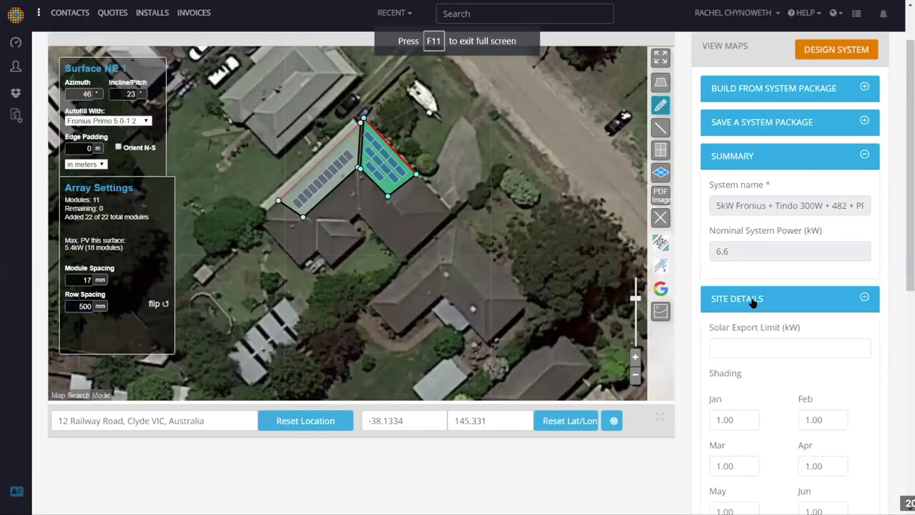
pyautogui.scroll(-1, 756, 347)
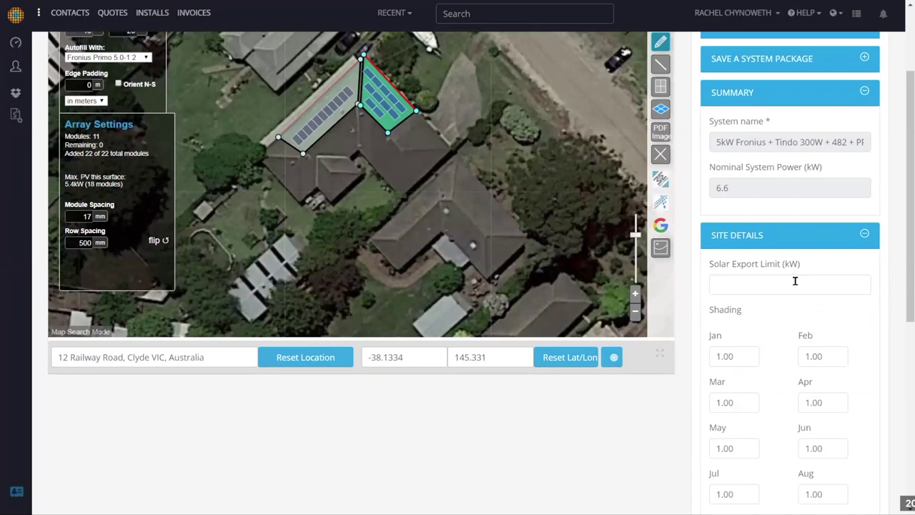
pyautogui.scroll(-1, 768, 331)
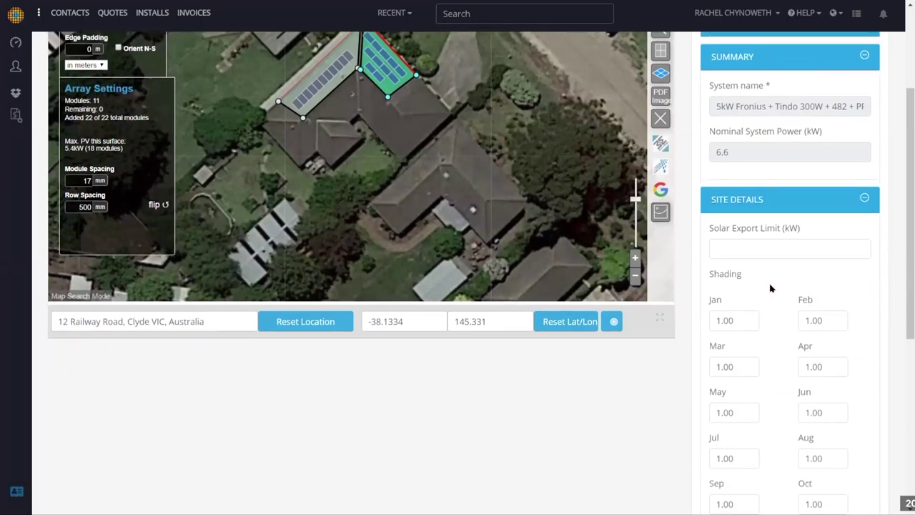
pyautogui.scroll(-1, 782, 302)
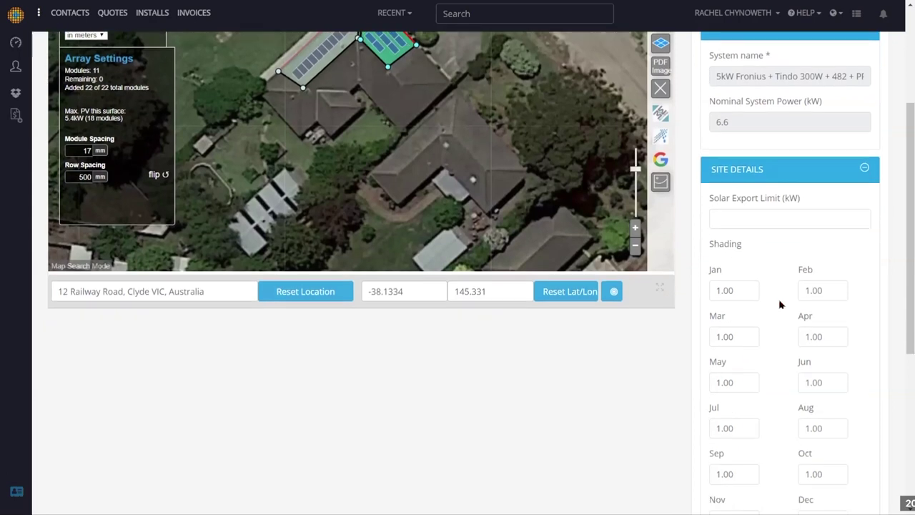
pyautogui.scroll(-2, 780, 305)
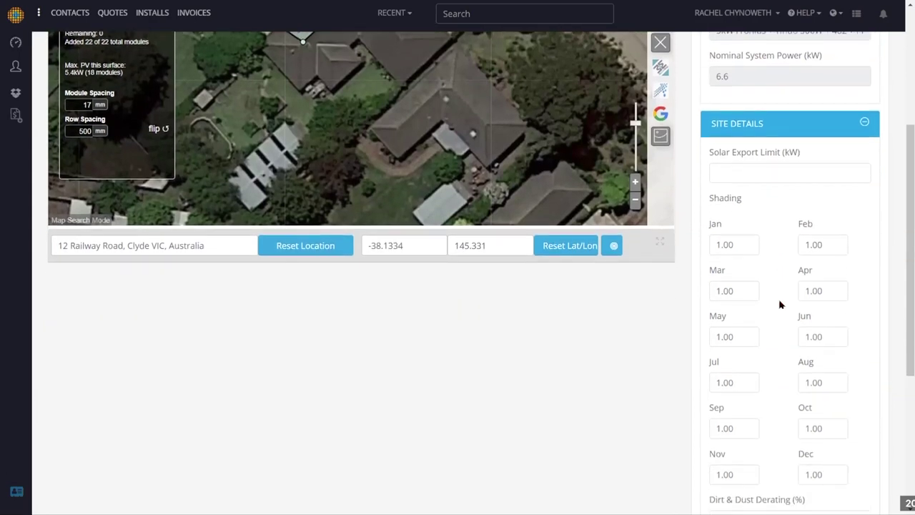
pyautogui.scroll(-1, 780, 305)
pyautogui.scroll(-1, 780, 305)
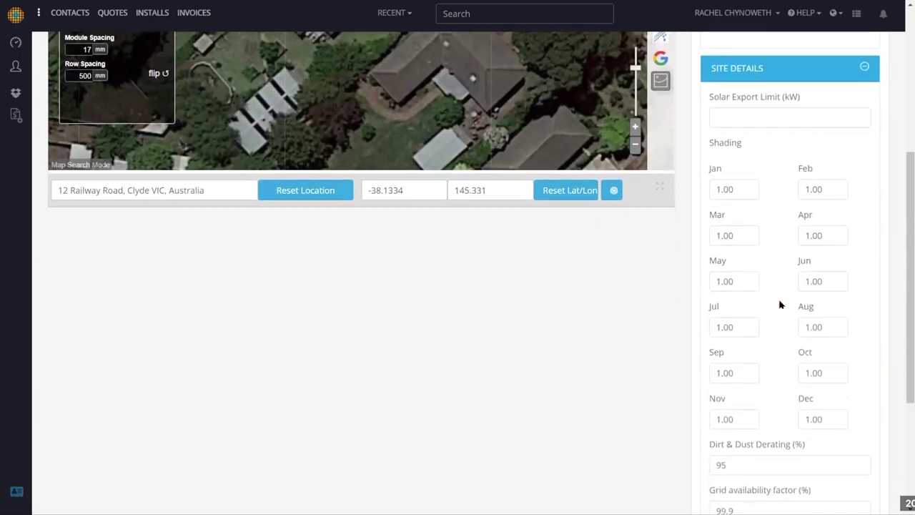
pyautogui.scroll(-1, 780, 305)
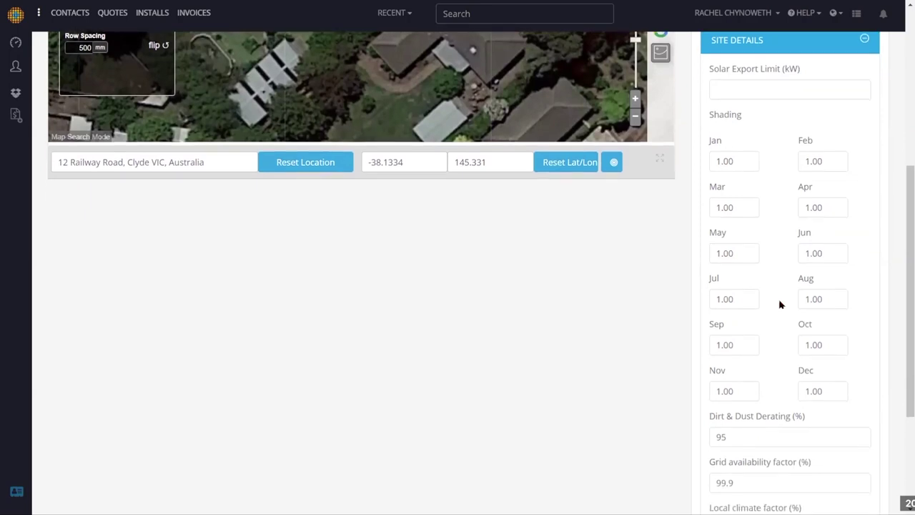
pyautogui.scroll(1, 780, 305)
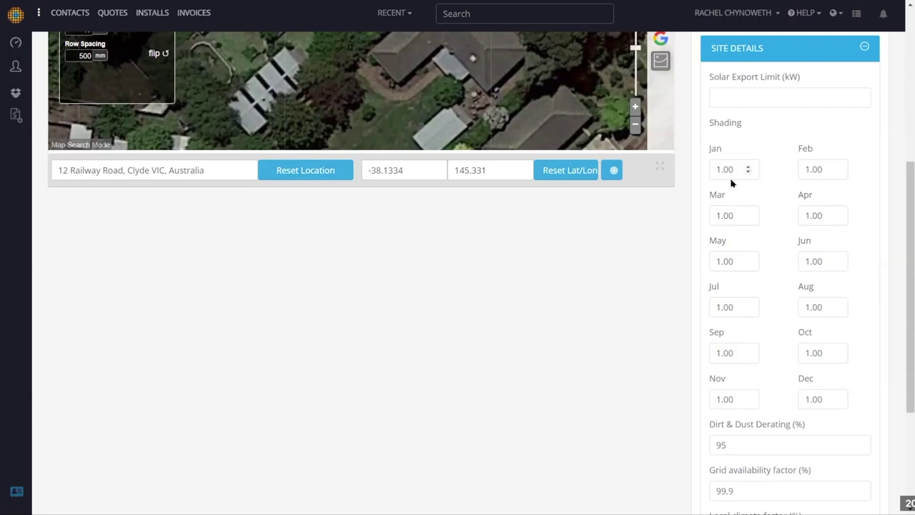
pyautogui.moveTo(734, 178); pyautogui.dragTo(706, 177)
pyautogui.write('.7')
pyautogui.scroll(-2, 786, 280)
pyautogui.scroll(3, 786, 279)
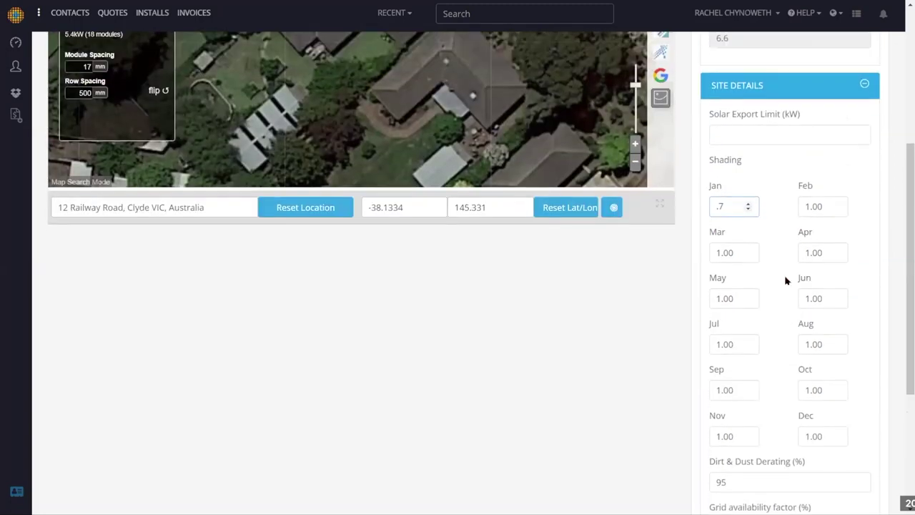
pyautogui.scroll(2, 786, 280)
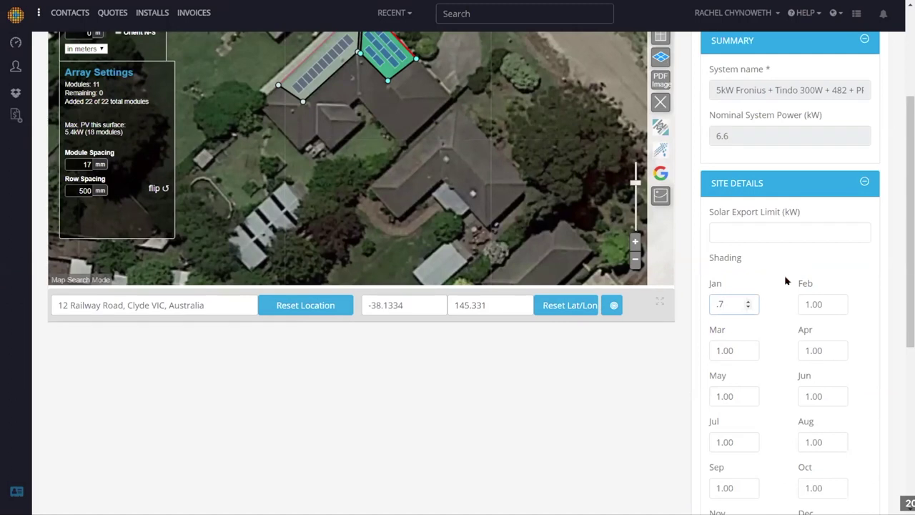
pyautogui.scroll(3, 786, 279)
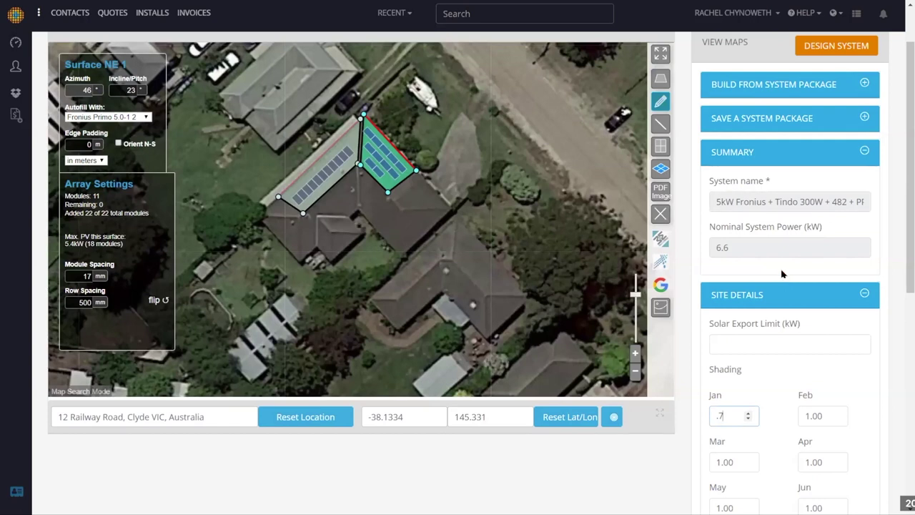
pyautogui.scroll(2, 782, 274)
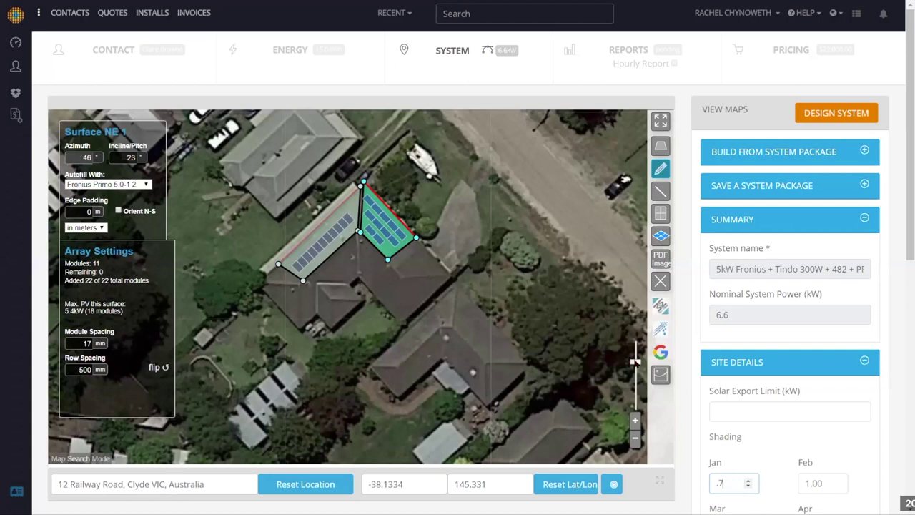
# Zoom to the roof and set Surface NE 1's edge padding to 0.5 m
pyautogui.moveTo(635, 361); pyautogui.dragTo(635, 382)
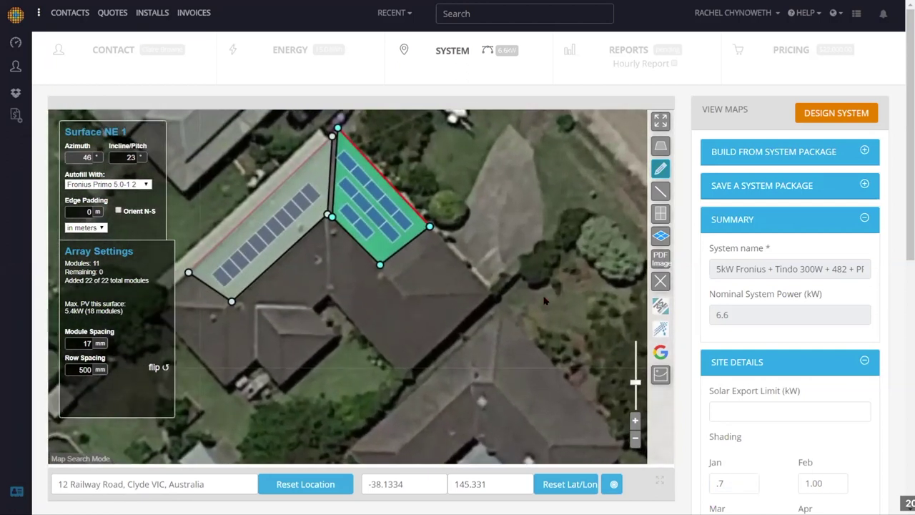
pyautogui.moveTo(479, 173); pyautogui.dragTo(481, 188)
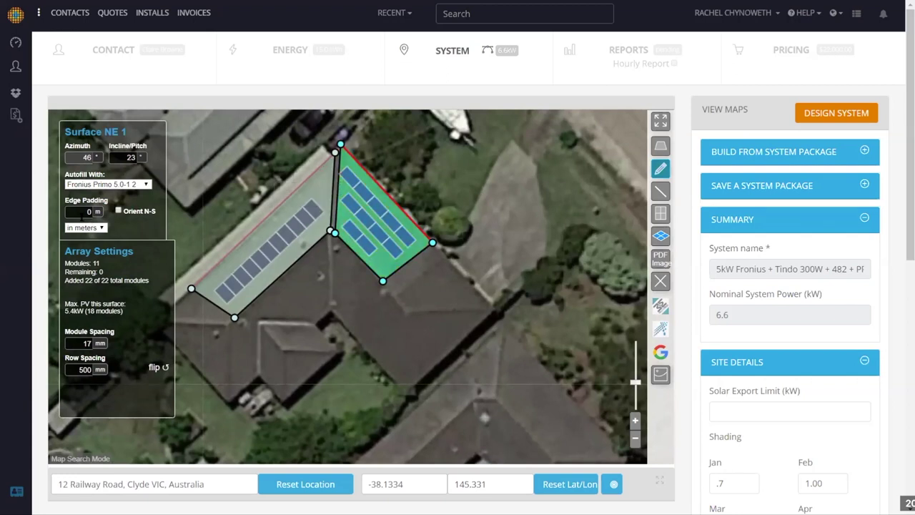
pyautogui.click(84, 212)
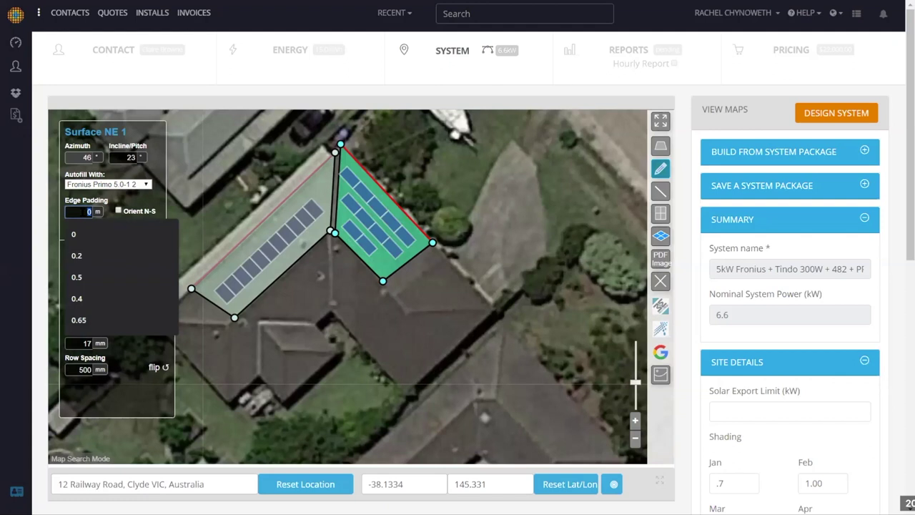
pyautogui.write('0.5')
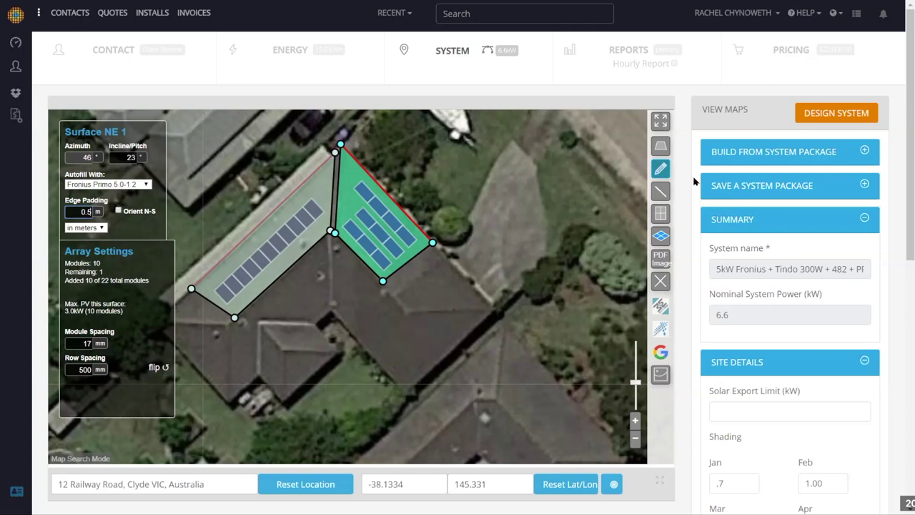
# Draw a first Fronius Primo 5.0-1 (2) panel array diagonally beside the roof
pyautogui.click(659, 213)
pyautogui.click(619, 214)
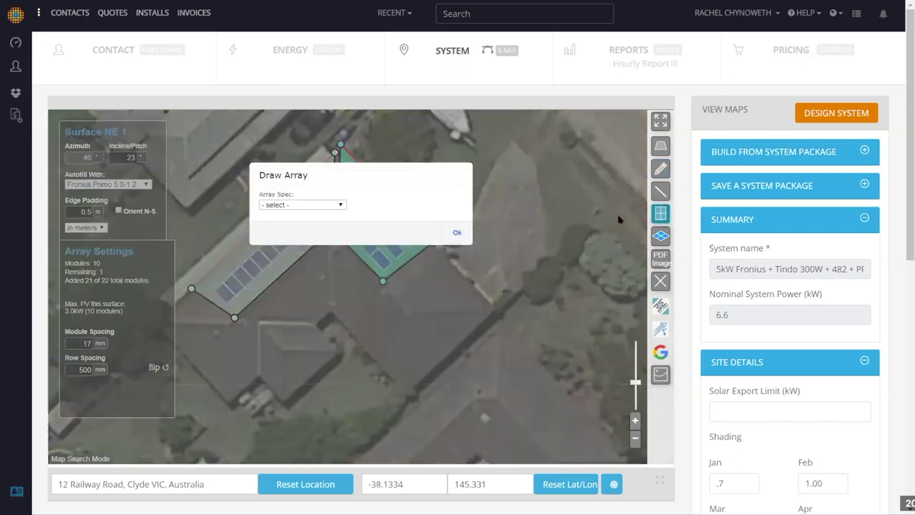
pyautogui.click(328, 207)
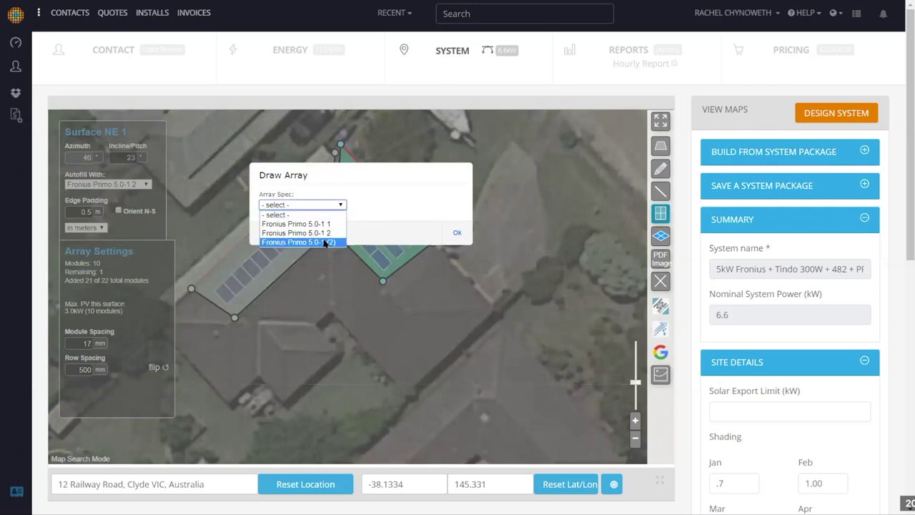
pyautogui.click(326, 242)
pyautogui.click(456, 234)
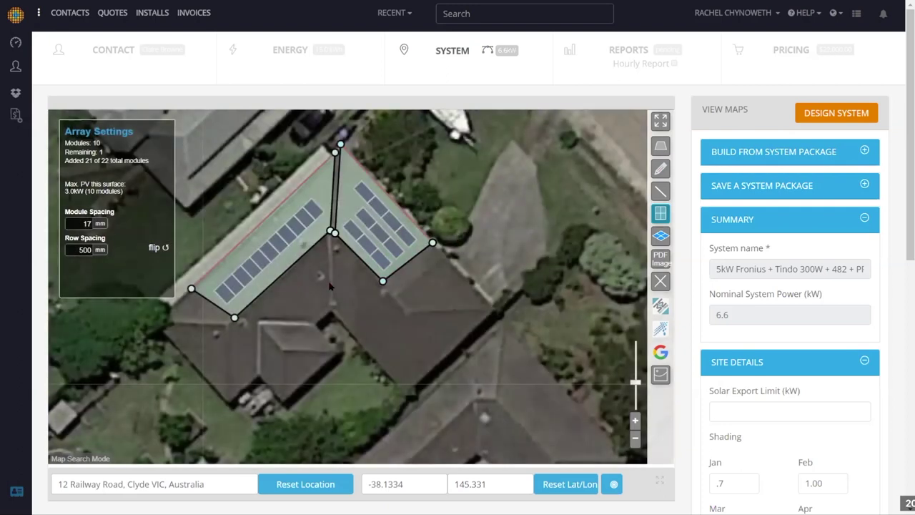
pyautogui.moveTo(303, 270)
pyautogui.mouseDown()
pyautogui.moveTo(453, 334)
pyautogui.moveTo(466, 301)
pyautogui.moveTo(516, 304)
pyautogui.mouseUp()
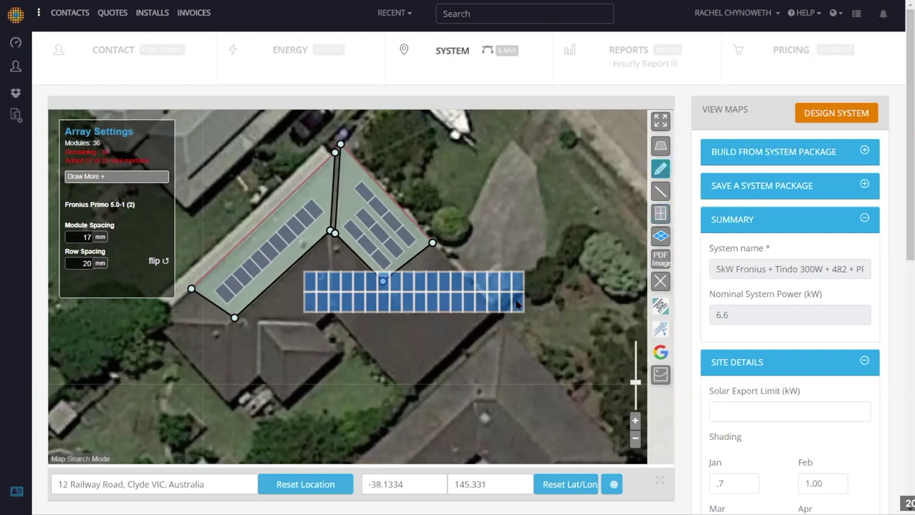
pyautogui.moveTo(477, 266); pyautogui.dragTo(465, 210)
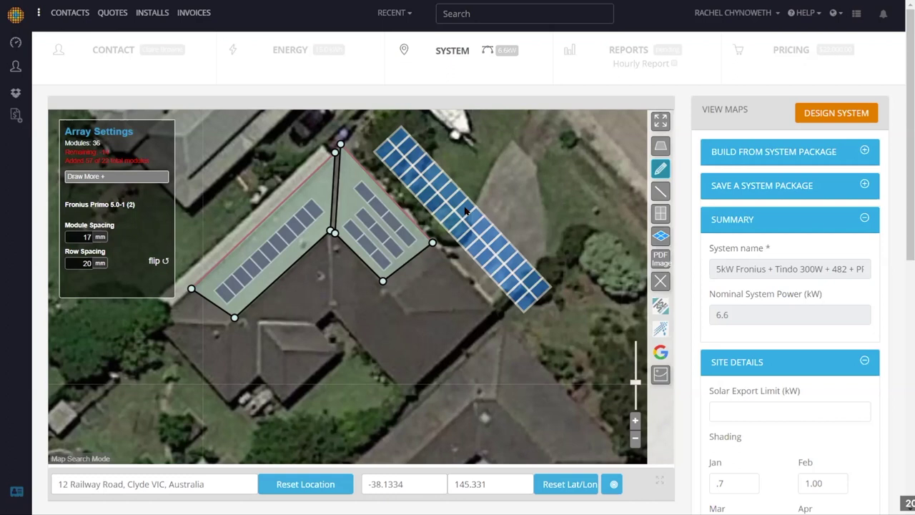
# Draw a second rectangular array and straighten the first one above it
pyautogui.click(93, 176)
pyautogui.click(87, 176)
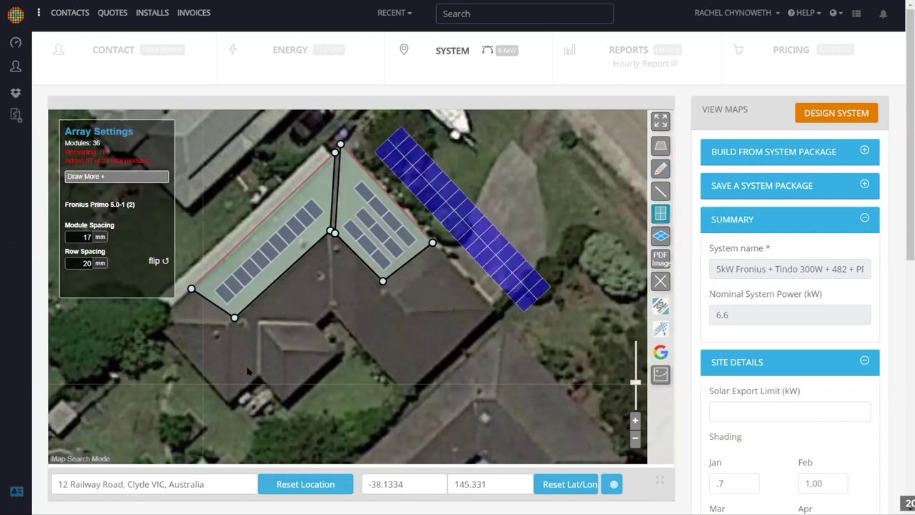
pyautogui.moveTo(274, 323)
pyautogui.mouseDown()
pyautogui.moveTo(444, 340)
pyautogui.moveTo(473, 352)
pyautogui.moveTo(450, 252)
pyautogui.moveTo(443, 256)
pyautogui.moveTo(545, 159)
pyautogui.moveTo(534, 172)
pyautogui.mouseUp()
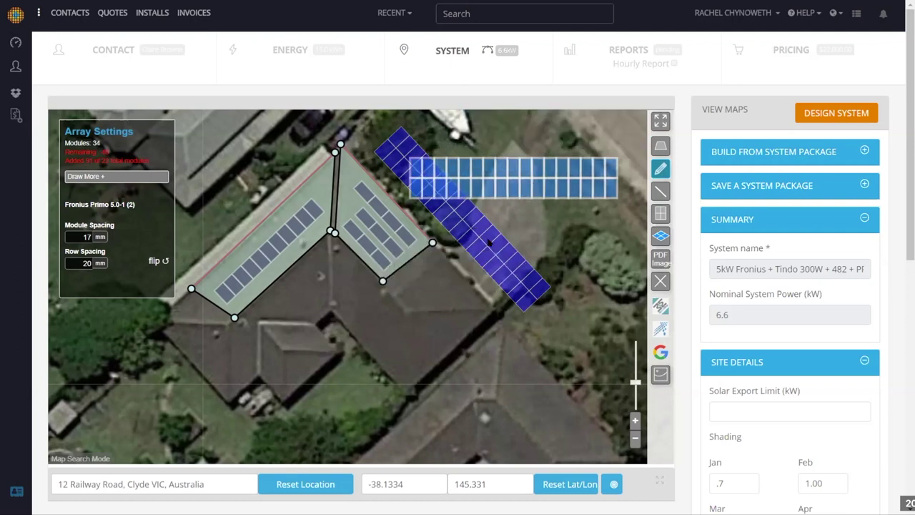
pyautogui.moveTo(489, 243); pyautogui.dragTo(523, 244)
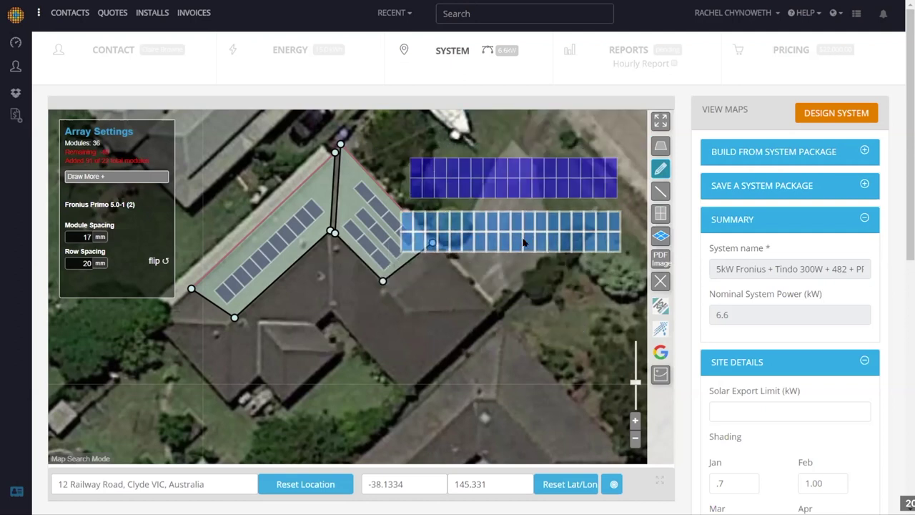
pyautogui.click(523, 242)
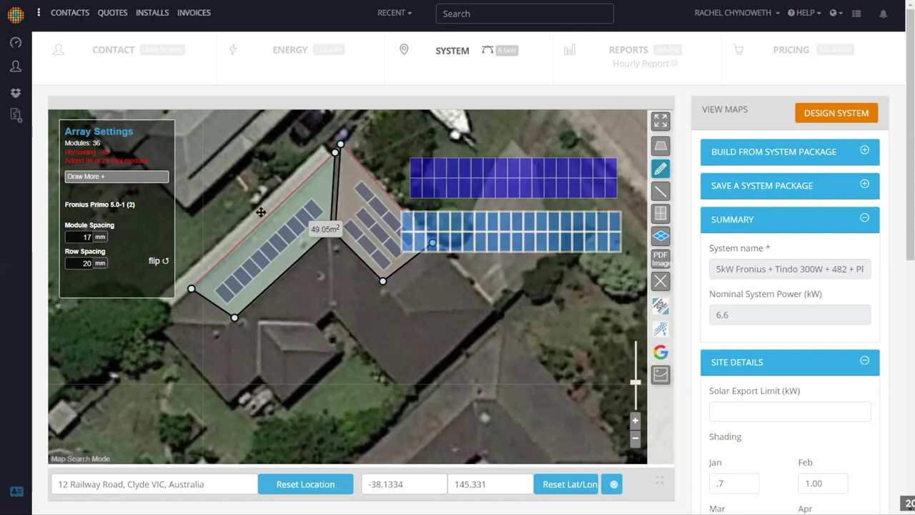
# Move the NE 1 roof outline left and nudge the lower array slightly left
pyautogui.click(311, 241)
pyautogui.moveTo(339, 226); pyautogui.dragTo(188, 225)
pyautogui.click(519, 171)
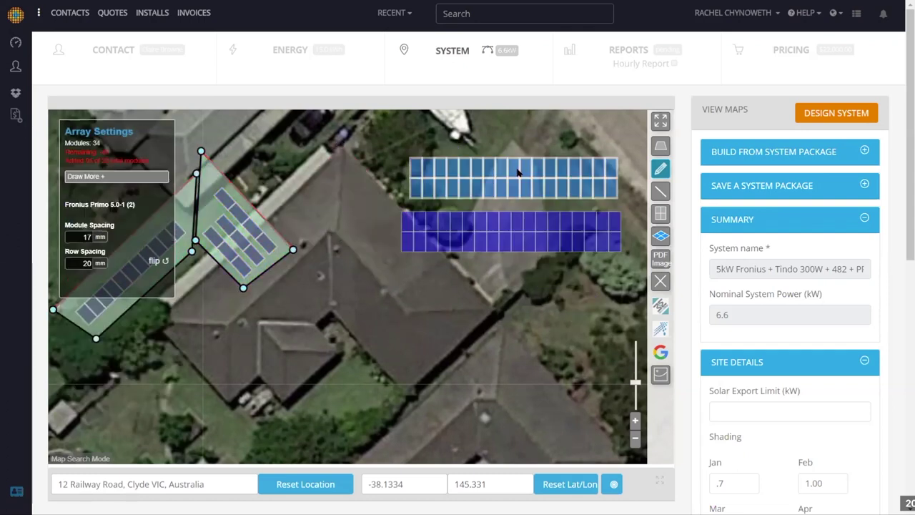
pyautogui.click(513, 226)
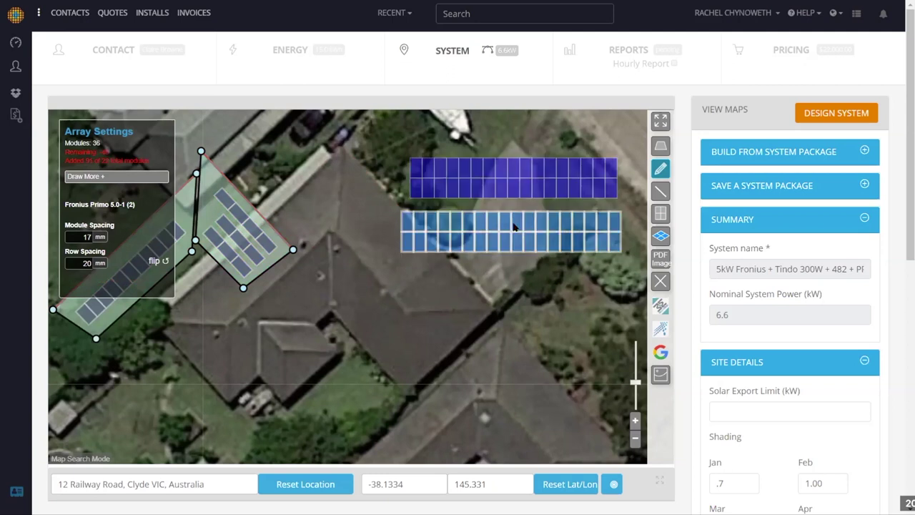
pyautogui.moveTo(513, 226); pyautogui.dragTo(508, 227)
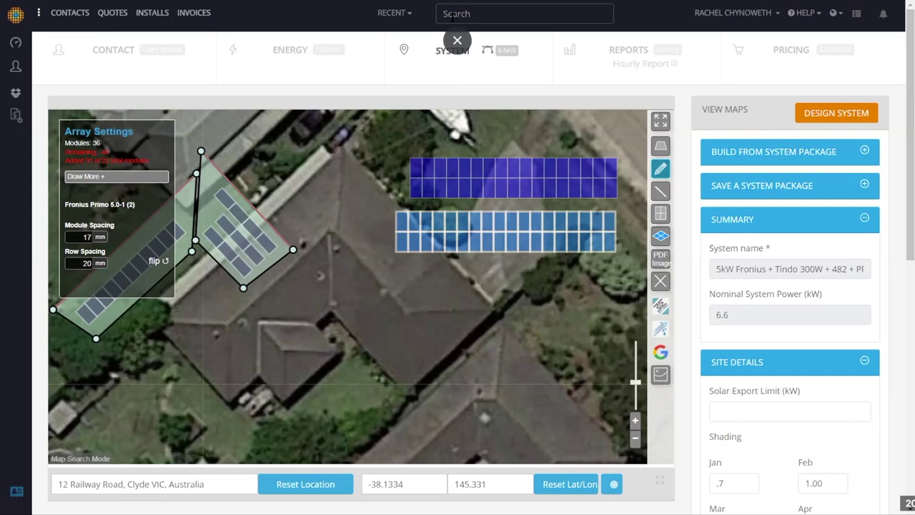
# Switch to the SolarPlus - Performance tab's Energy Report and return the browser to full screen
pyautogui.click(457, 39)
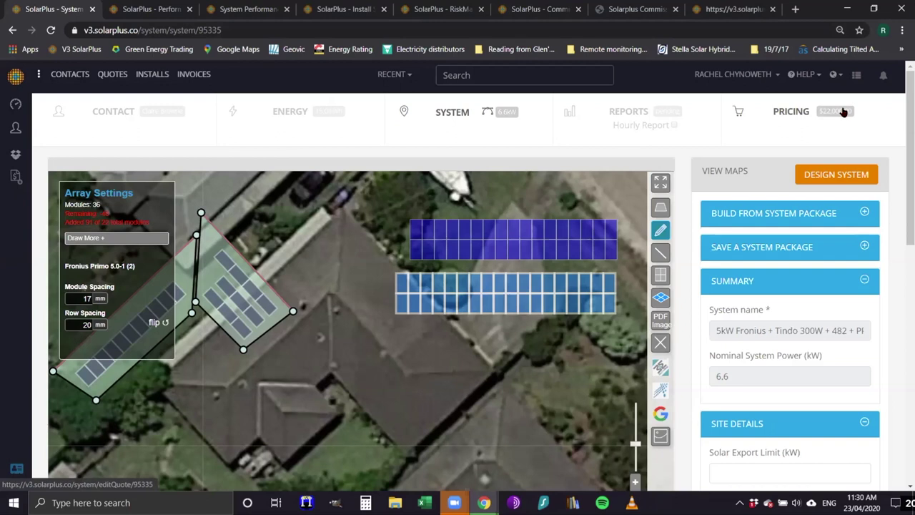
pyautogui.click(152, 8)
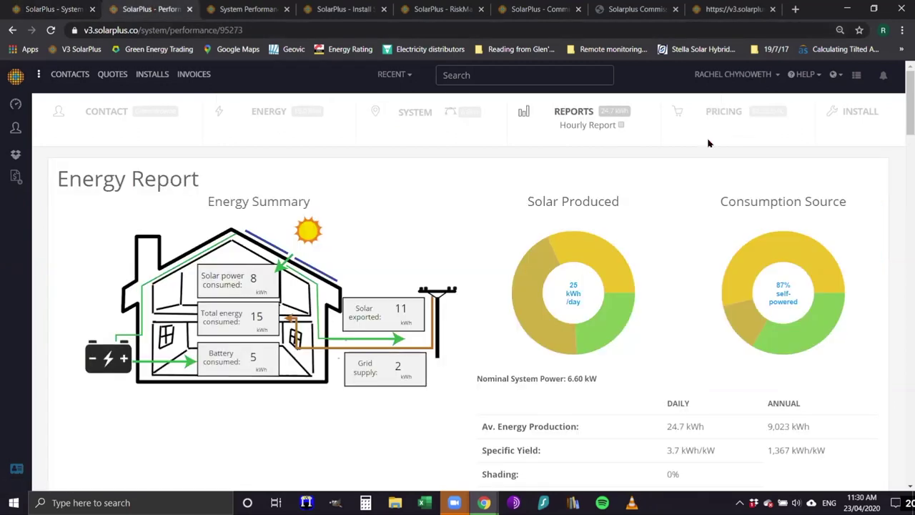
pyautogui.click(902, 30)
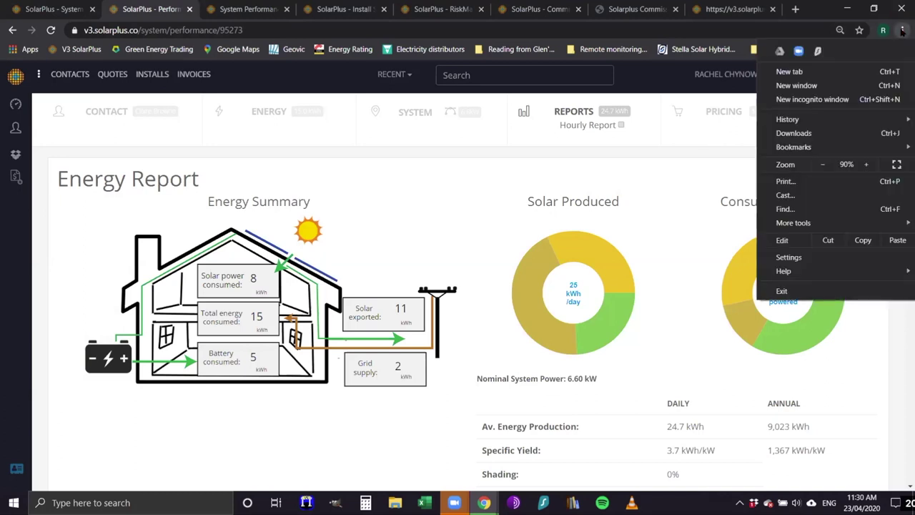
pyautogui.click(896, 165)
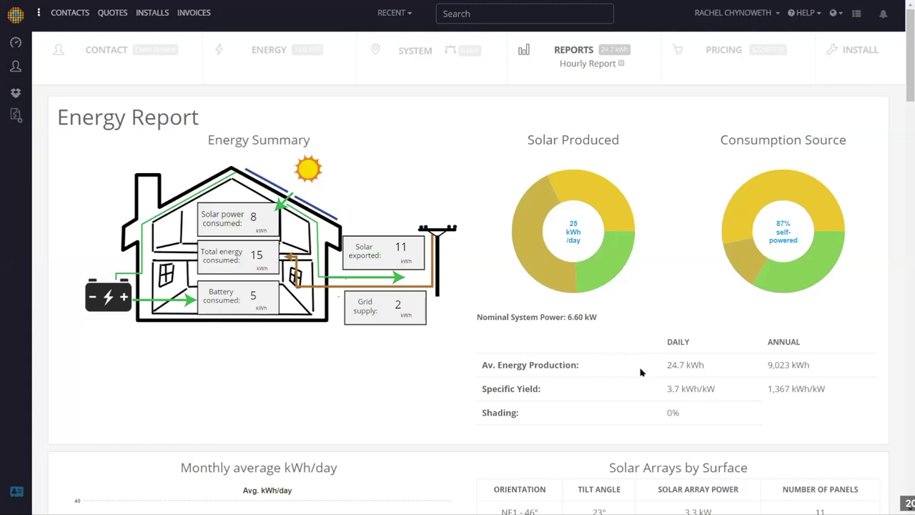
pyautogui.moveTo(592, 197)
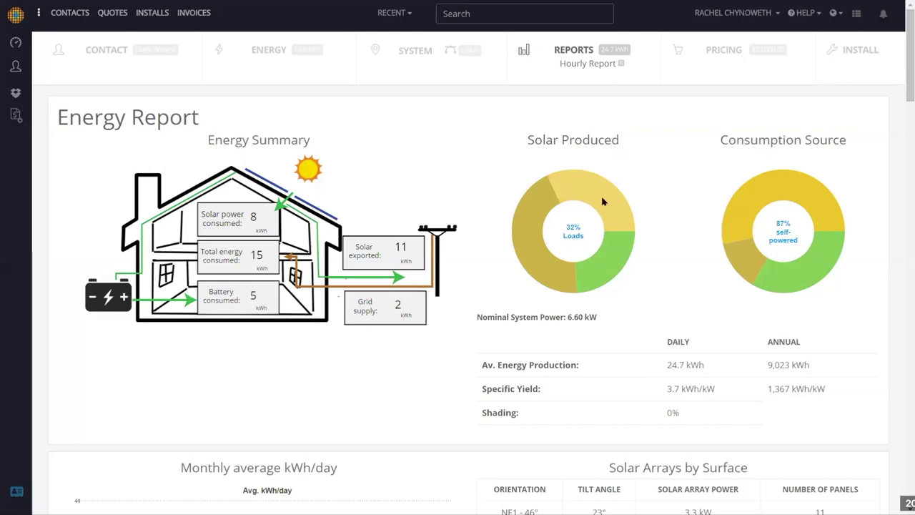
pyautogui.click(603, 204)
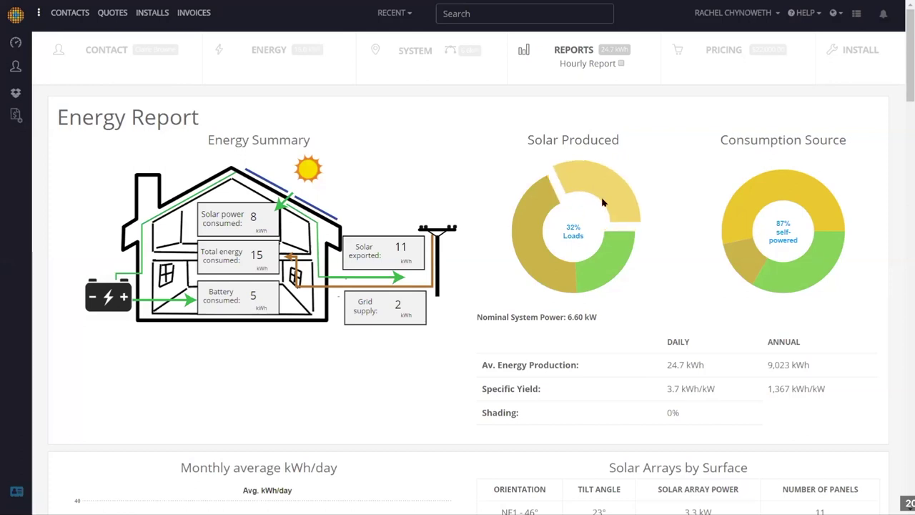
pyautogui.click(607, 257)
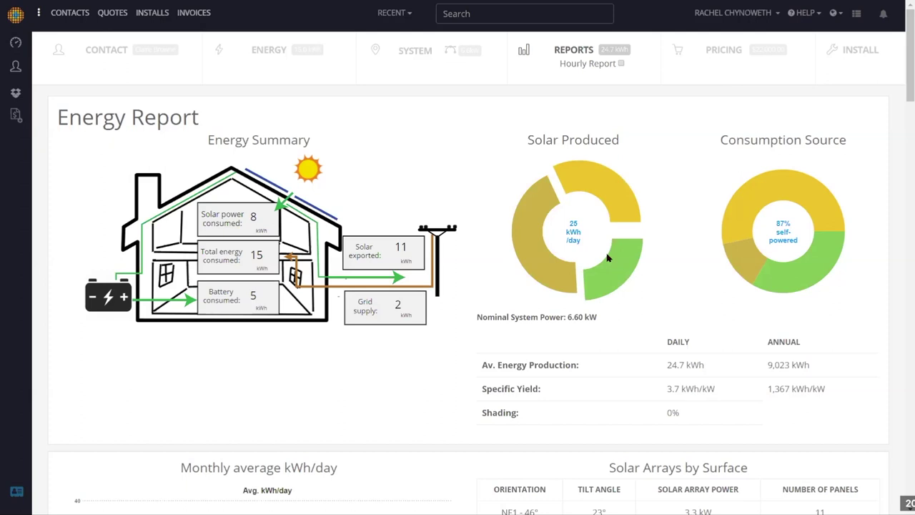
pyautogui.click(539, 249)
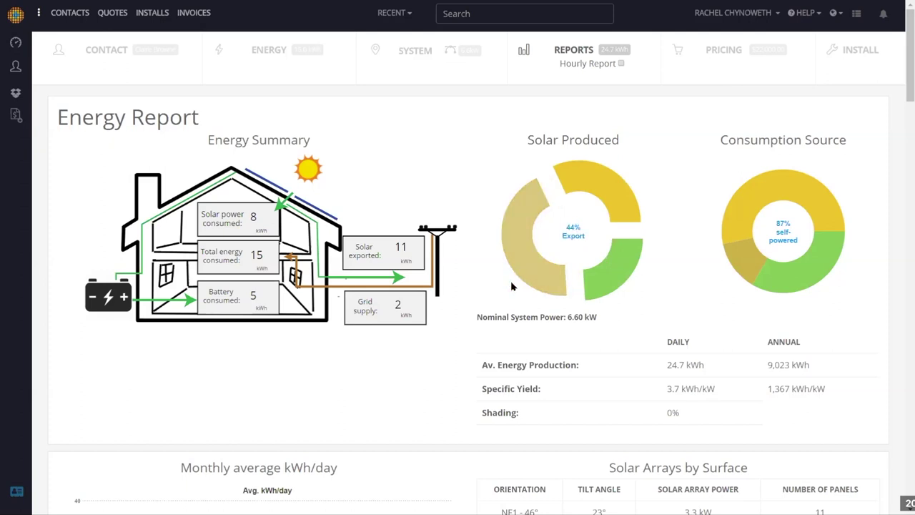
pyautogui.scroll(-1, 485, 306)
pyautogui.scroll(-3, 483, 306)
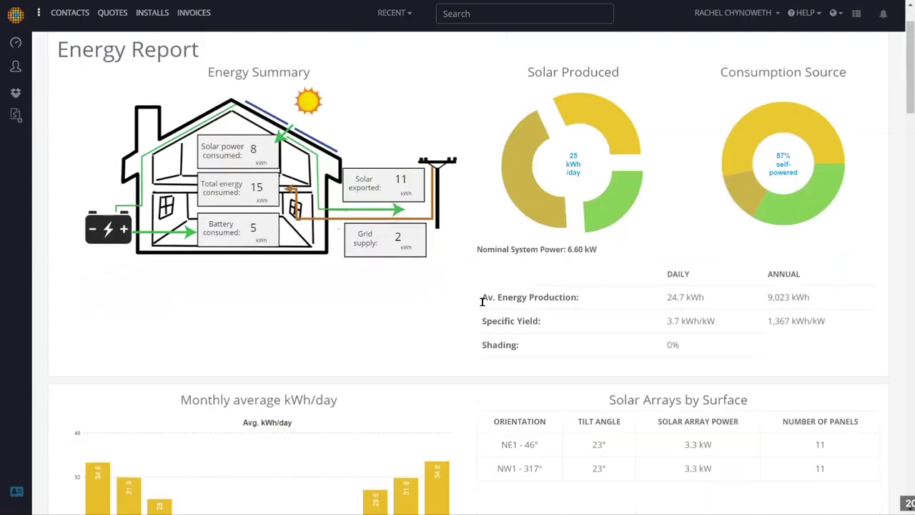
pyautogui.scroll(-3, 482, 301)
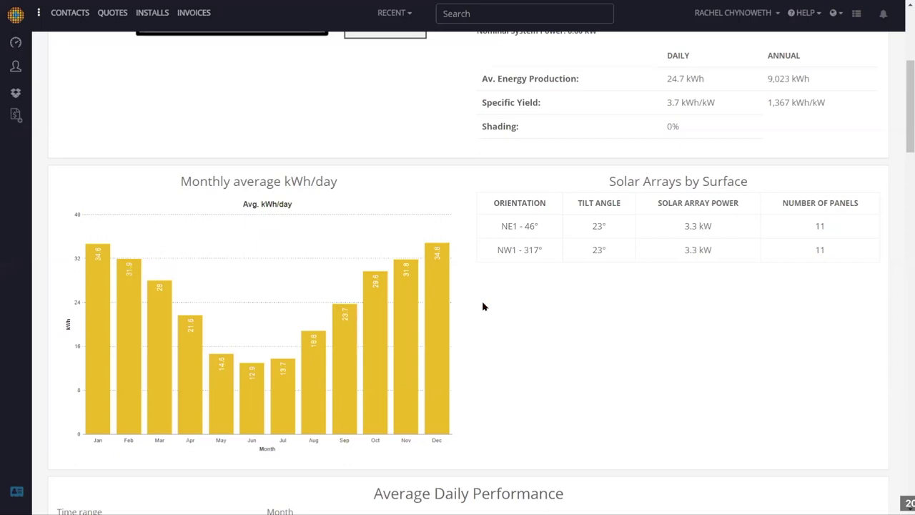
pyautogui.scroll(-1, 483, 306)
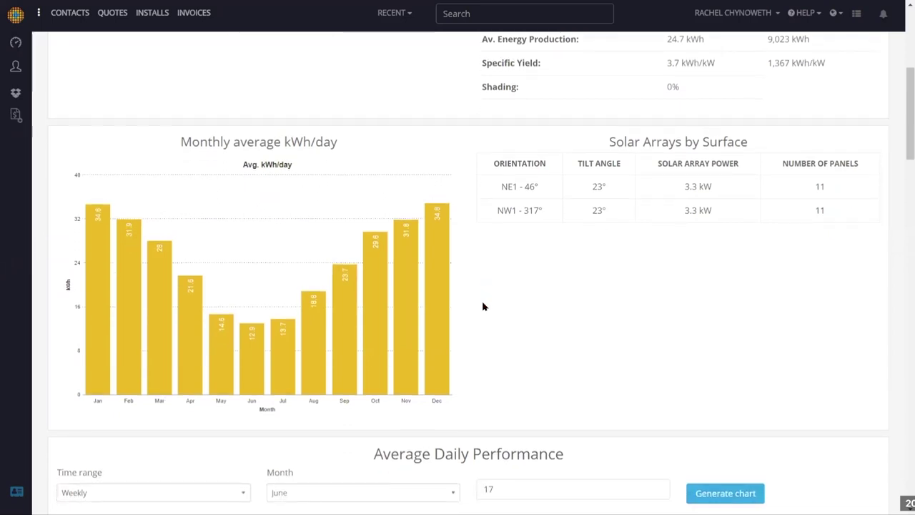
pyautogui.scroll(-1, 483, 306)
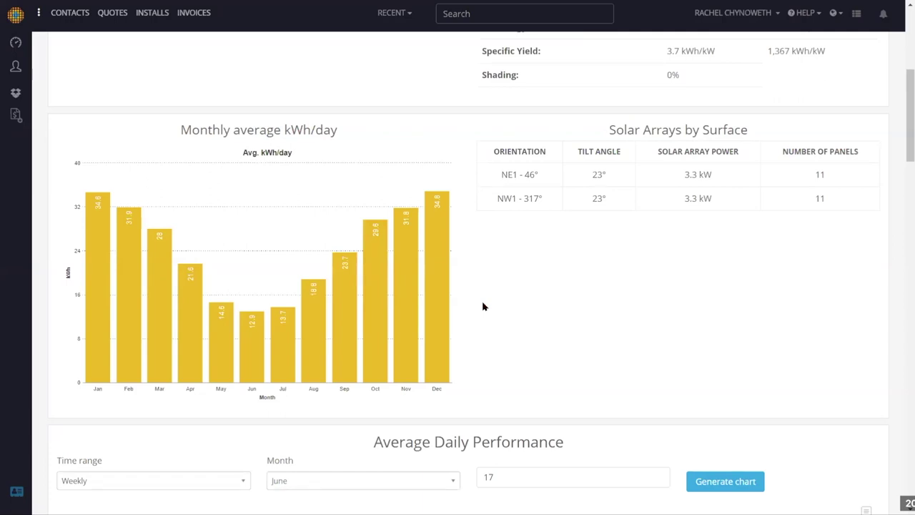
pyautogui.scroll(4, 484, 306)
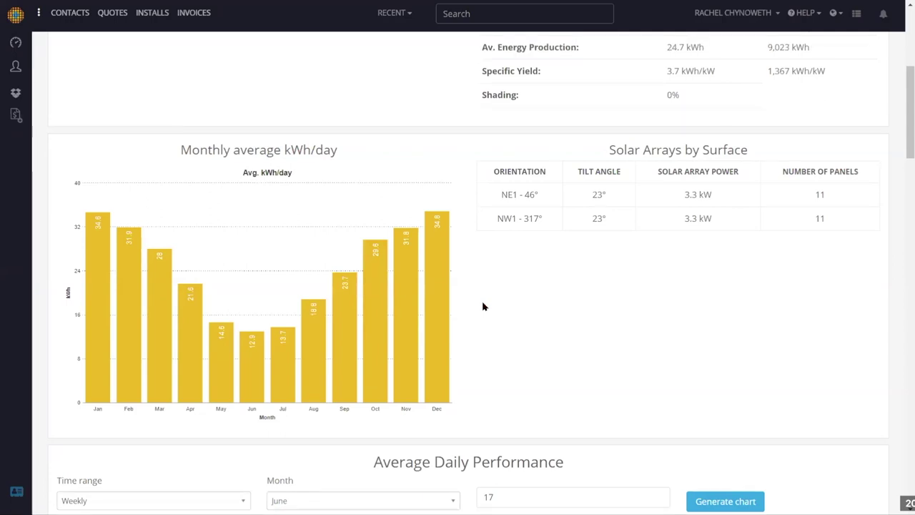
pyautogui.scroll(2, 483, 306)
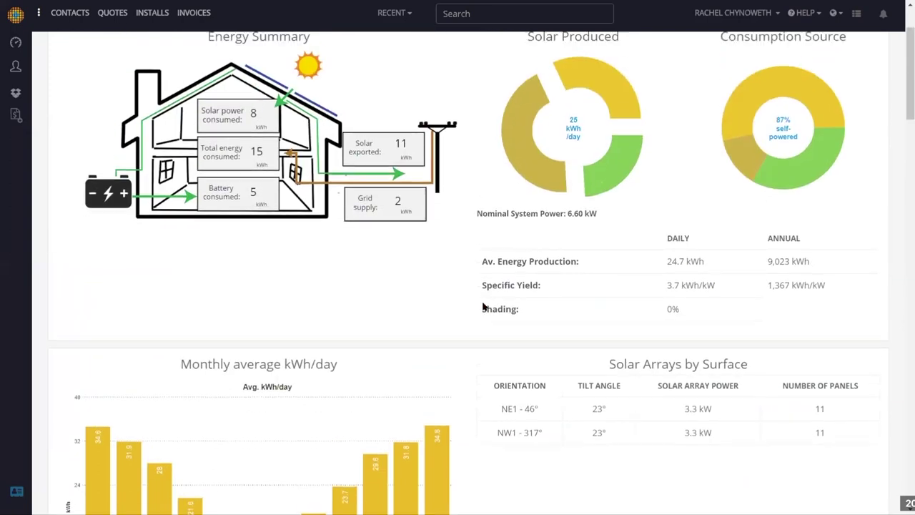
pyautogui.scroll(-1, 483, 306)
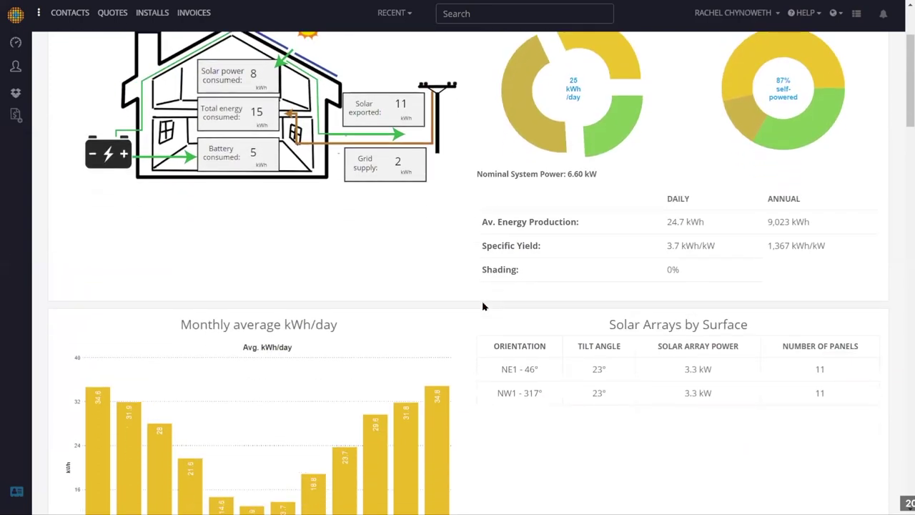
pyautogui.scroll(1, 482, 306)
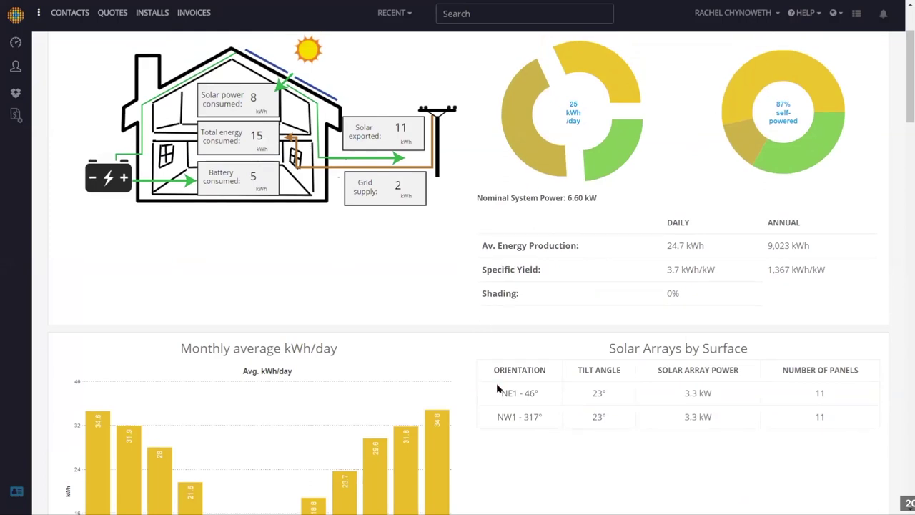
pyautogui.scroll(-4, 496, 388)
pyautogui.scroll(-2, 497, 388)
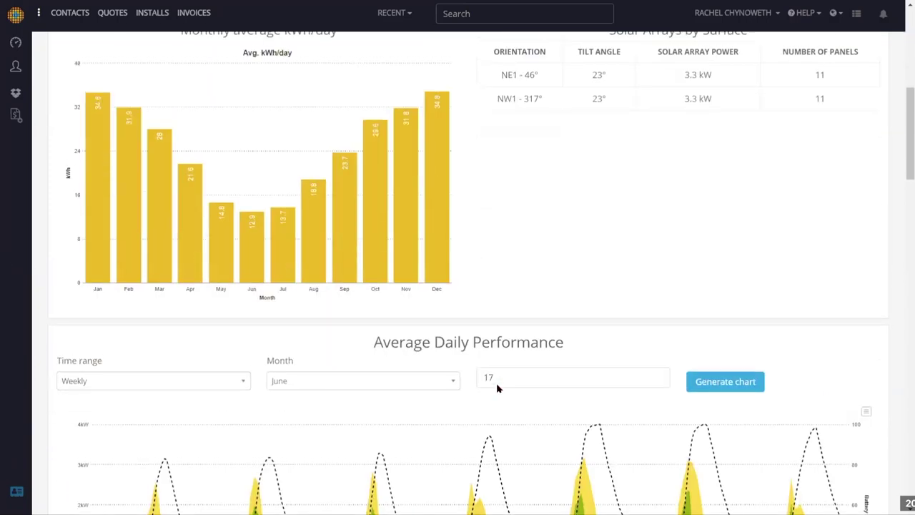
pyautogui.scroll(7, 497, 388)
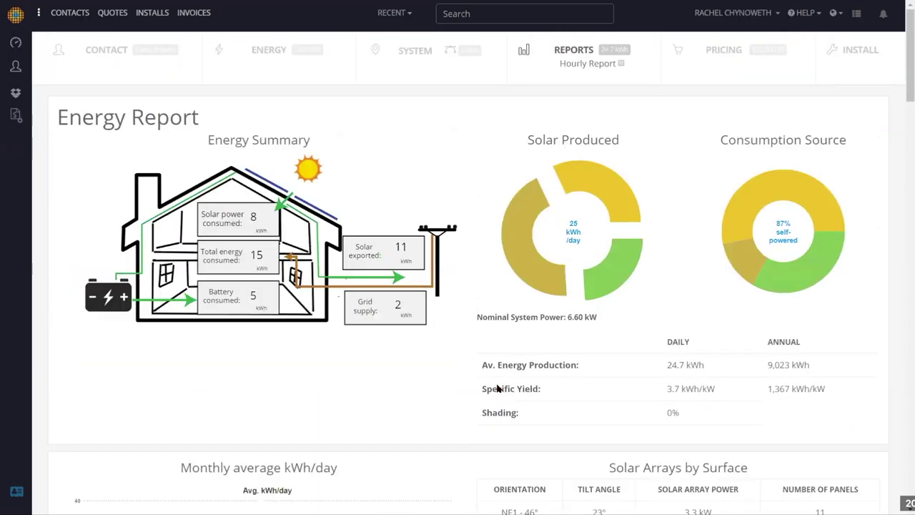
pyautogui.scroll(-8, 496, 388)
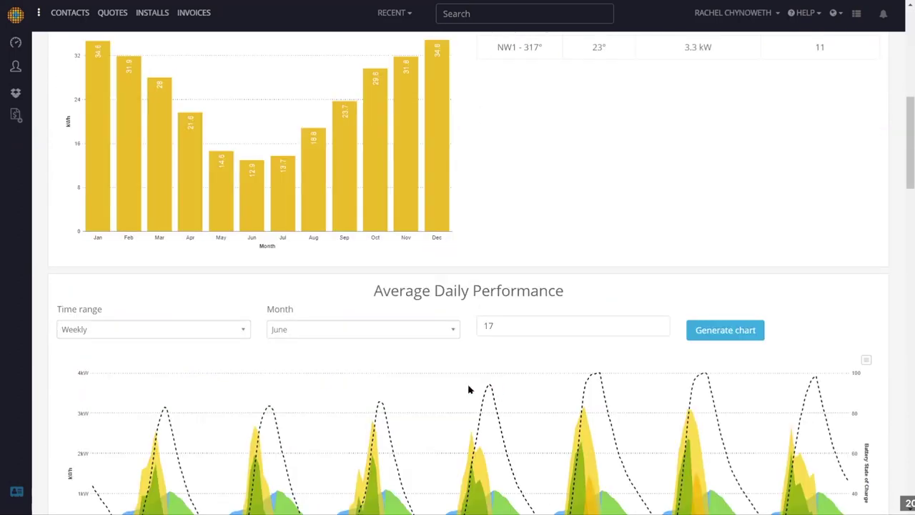
# Regenerate the Average Daily Performance chart for Monthly range, April, with the day field cleared
pyautogui.click(210, 330)
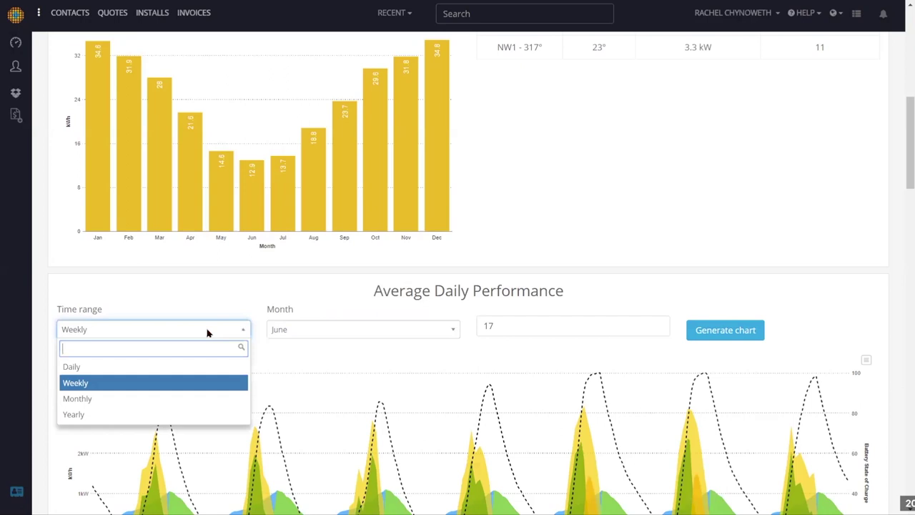
pyautogui.click(164, 404)
pyautogui.click(301, 329)
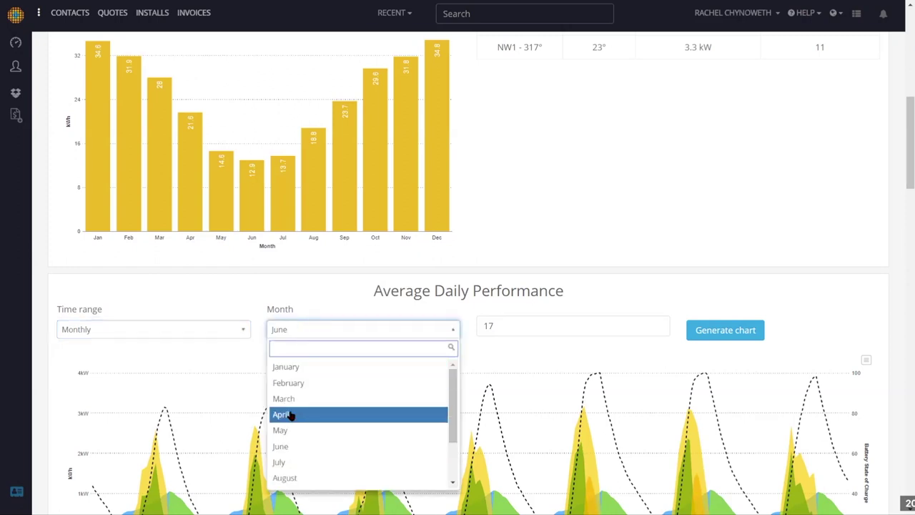
pyautogui.click(290, 415)
pyautogui.doubleClick(490, 326)
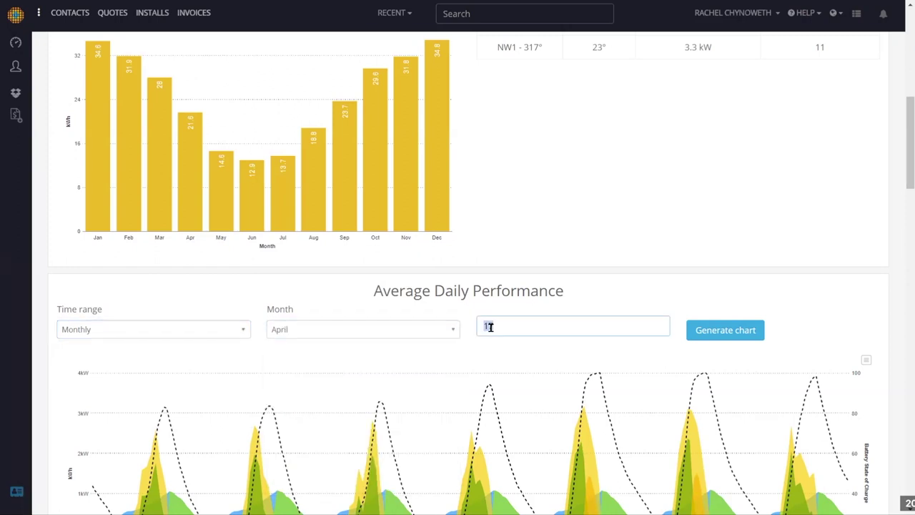
pyautogui.press('BackSpace')
pyautogui.click(744, 330)
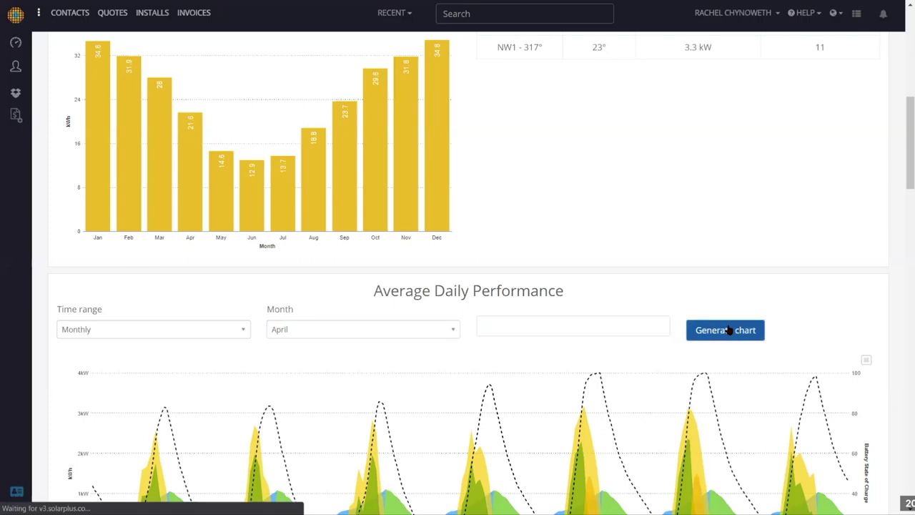
pyautogui.scroll(10, 654, 222)
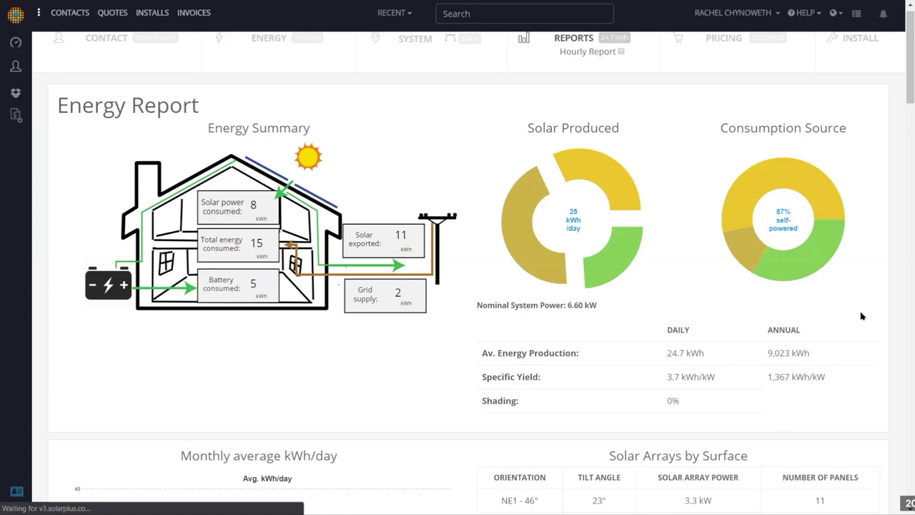
pyautogui.scroll(-1, 861, 316)
pyautogui.scroll(-6, 861, 316)
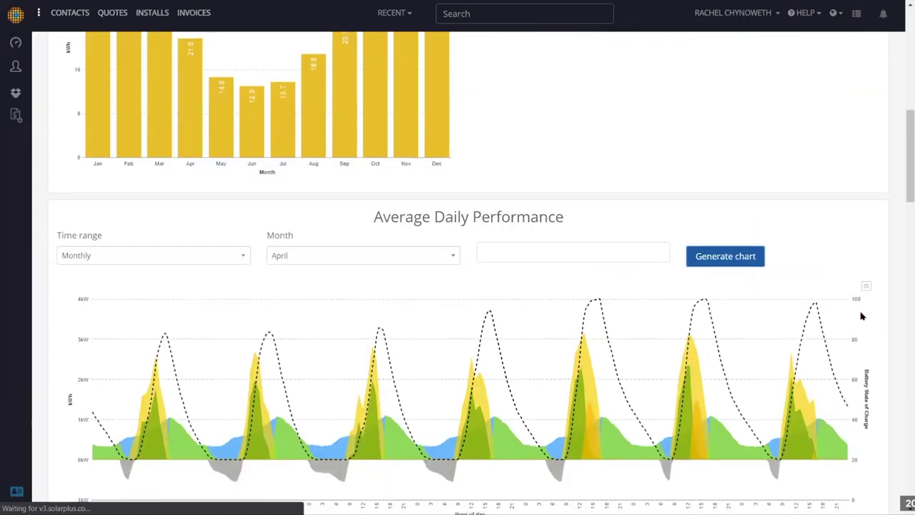
pyautogui.scroll(-1, 756, 284)
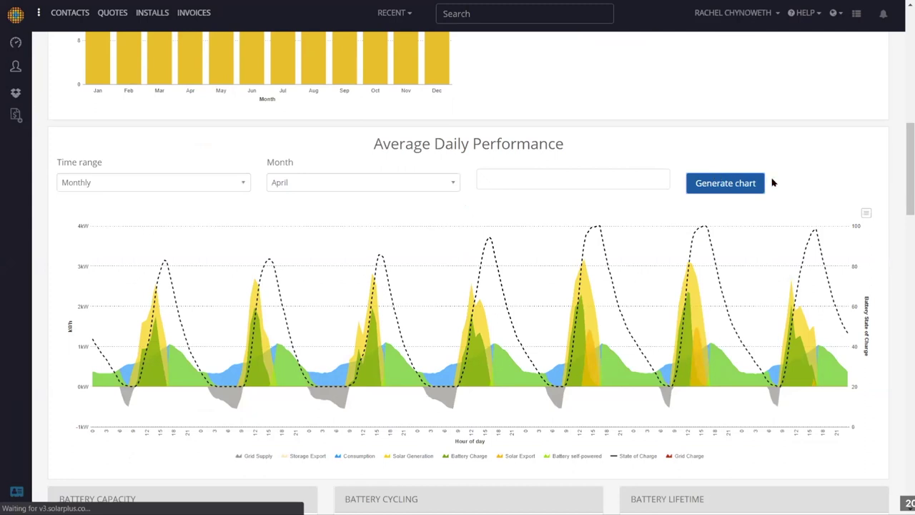
pyautogui.scroll(-1, 772, 183)
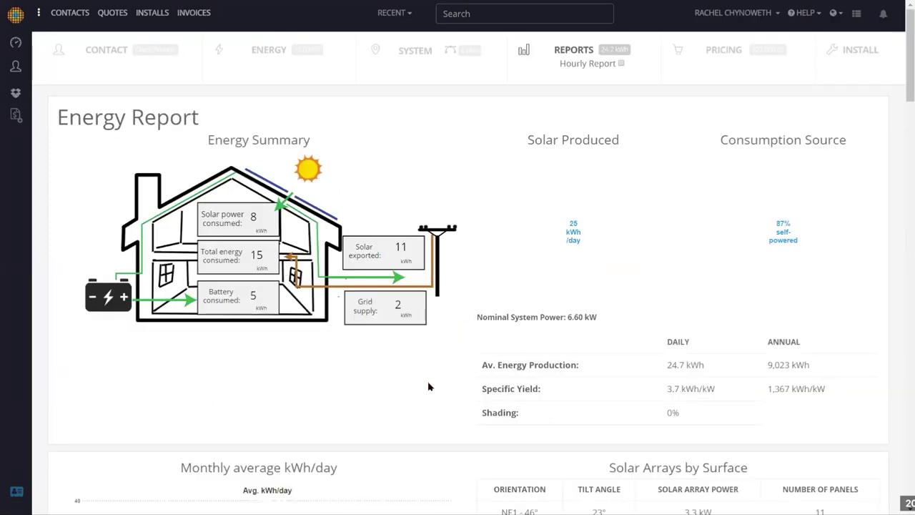
# Scroll down to the April chart showing solar peaking near 3 kW around 13:00
pyautogui.scroll(-1, 429, 387)
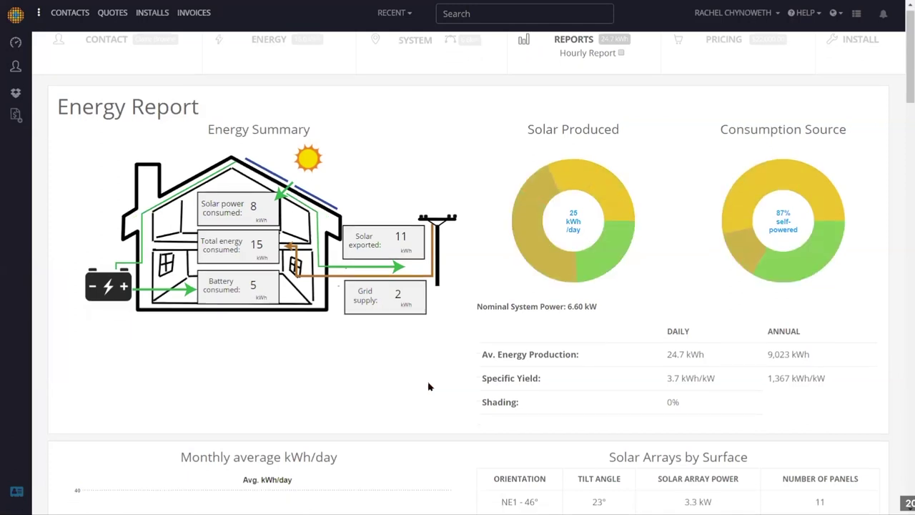
pyautogui.scroll(-7, 429, 387)
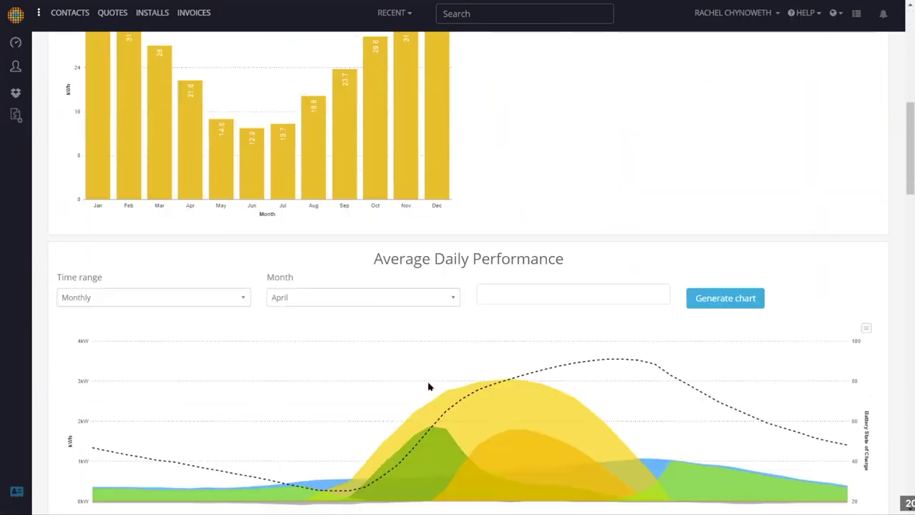
pyautogui.scroll(-3, 429, 387)
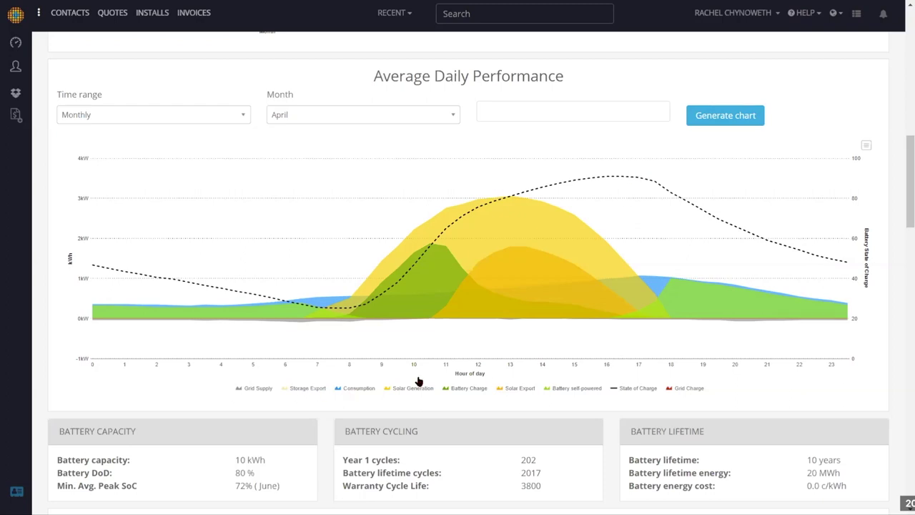
# Hide State of Charge, Solar Export, Battery Charge and Grid Supply from the April chart
pyautogui.click(638, 389)
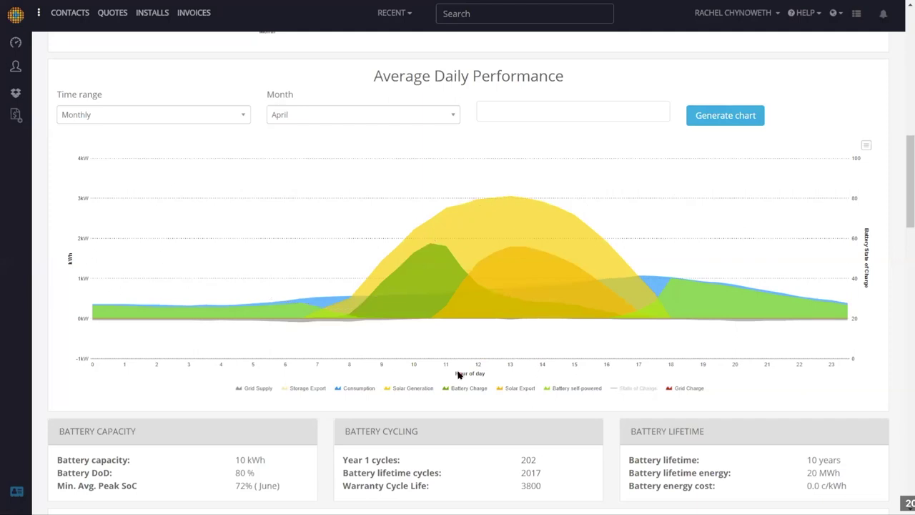
pyautogui.click(514, 392)
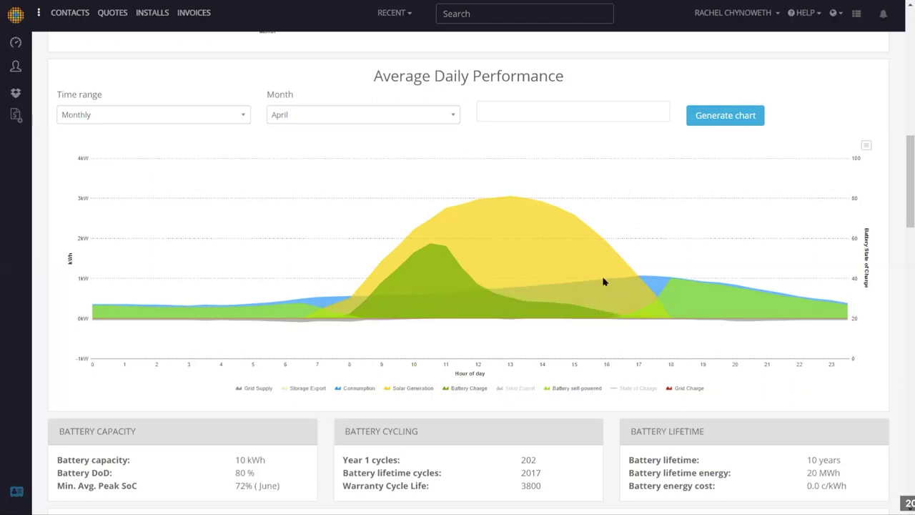
pyautogui.click(461, 389)
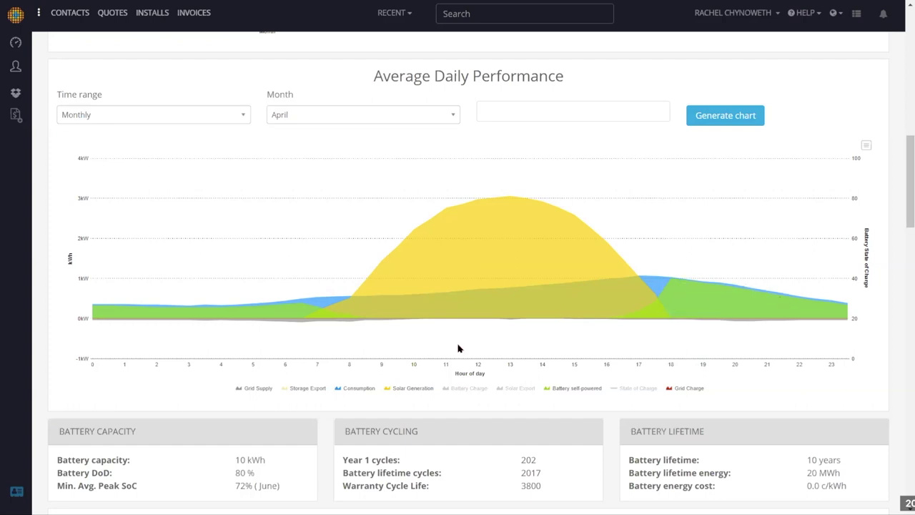
pyautogui.click(254, 389)
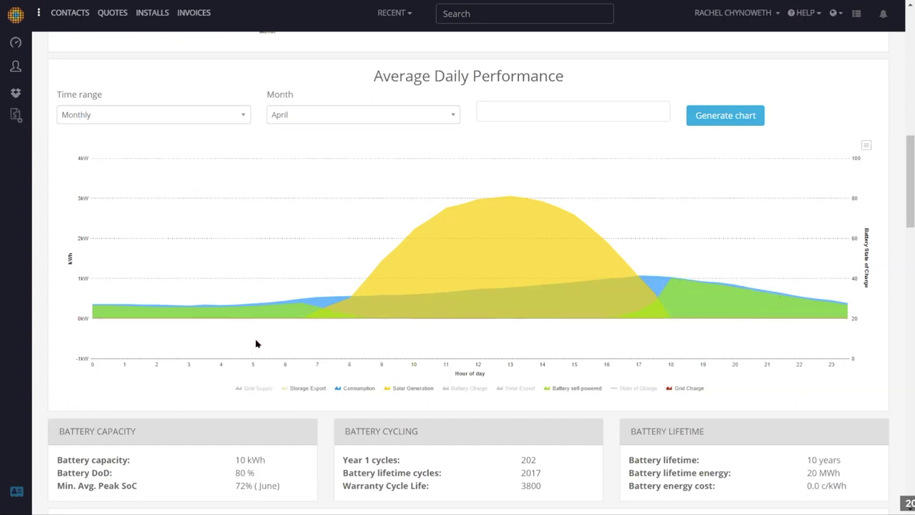